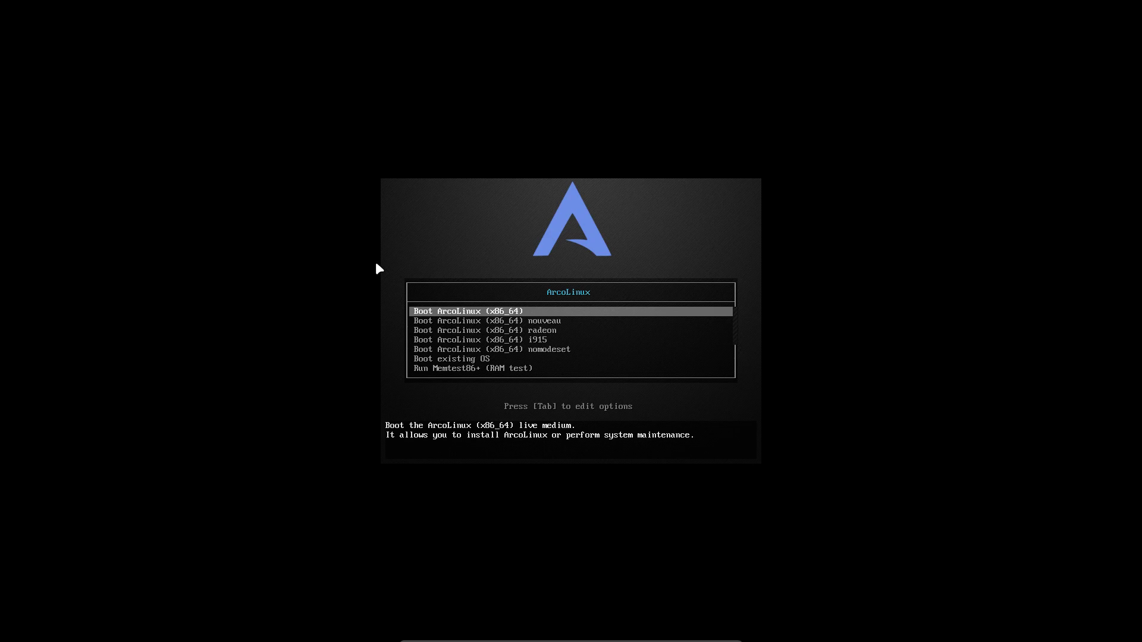
# Look over the nouveau, radeon, i915 and nomodeset boot entries, then reselect Boot ArcoLinux (x86_64).
pyautogui.press('Down')
pyautogui.press('Up')
pyautogui.press('Down')
pyautogui.press('Down')
pyautogui.press('Down')
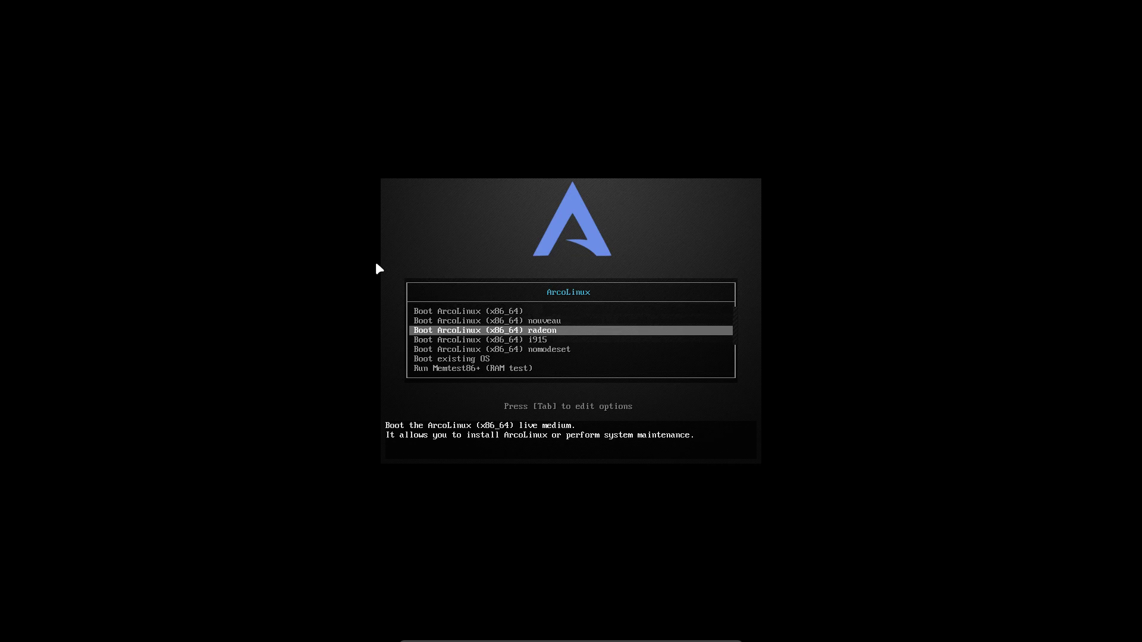
pyautogui.press('Down')
pyautogui.press('Up')
pyautogui.press('Up')
pyautogui.press('Up')
pyautogui.press('Up')
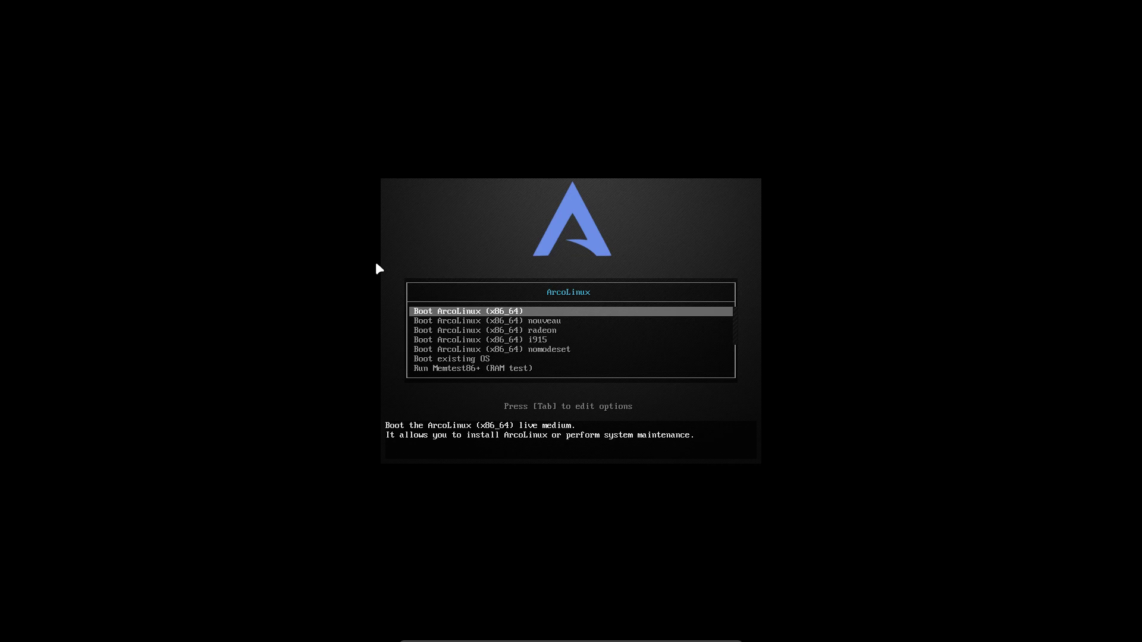
pyautogui.press('Down')
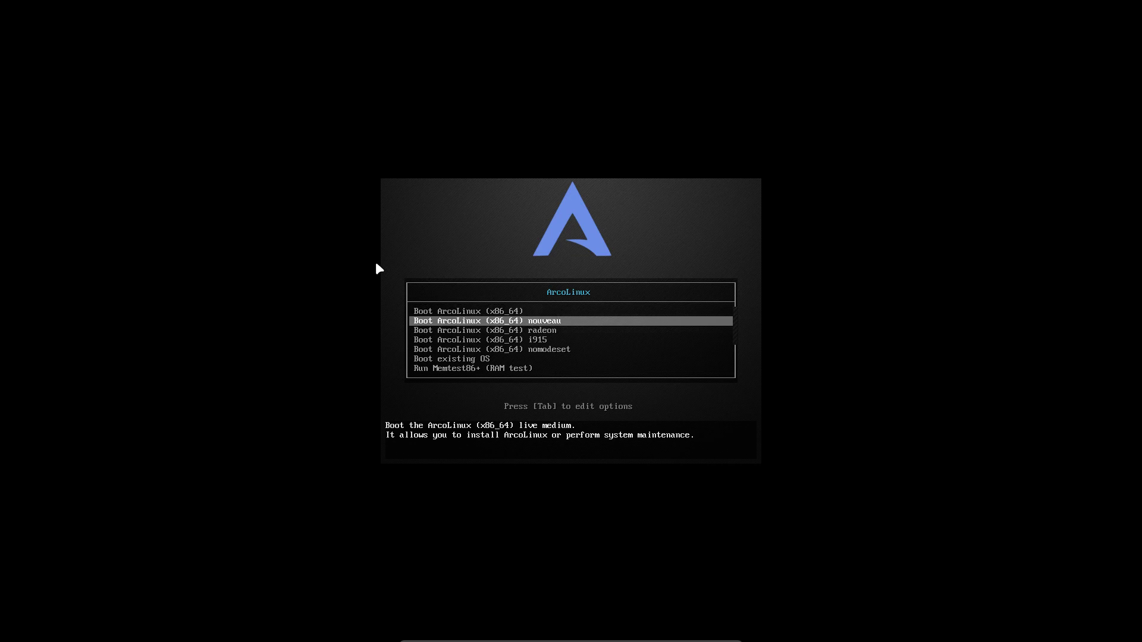
pyautogui.press('Down')
pyautogui.press('Down')
pyautogui.press('Down')
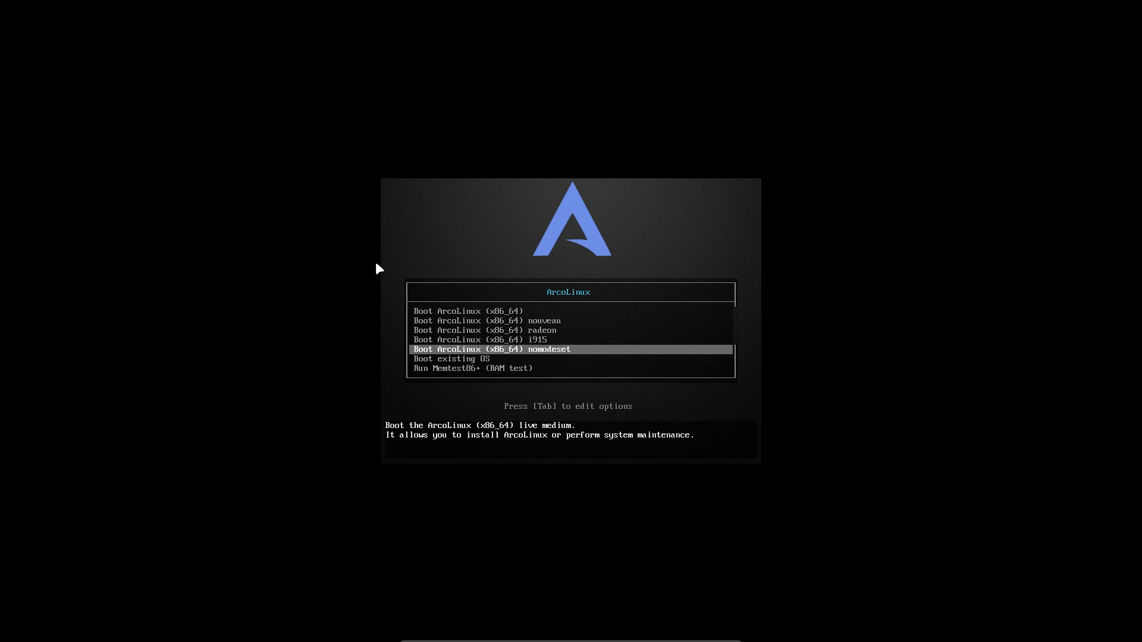
pyautogui.press('Up')
pyautogui.press('Up')
pyautogui.press('Up')
pyautogui.press('Up')
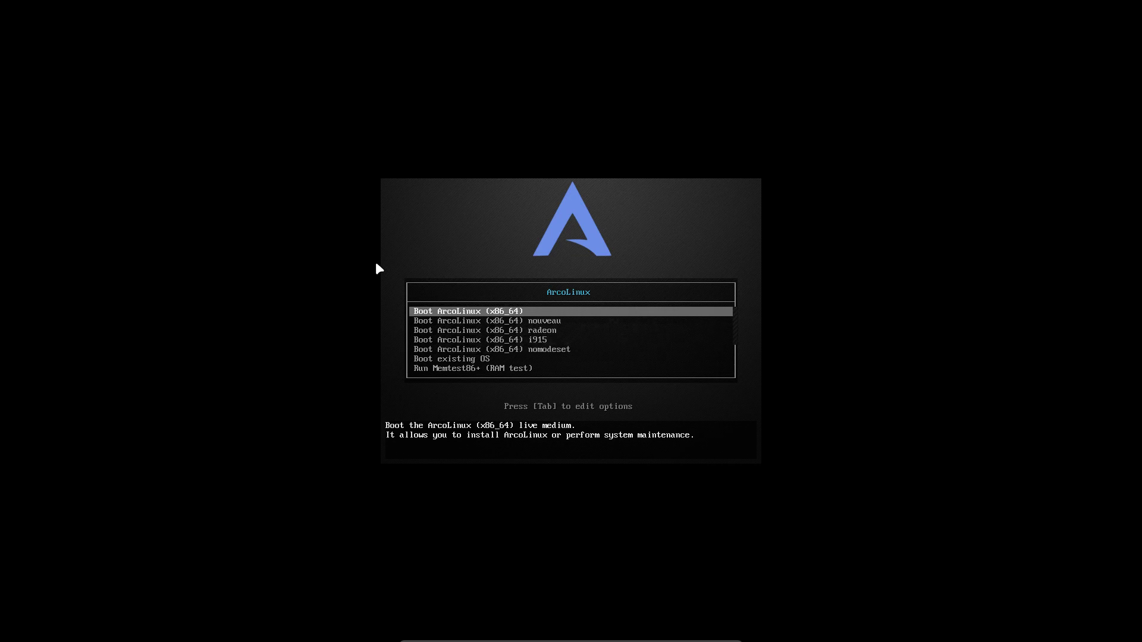
# Boot the default live entry, page through the GNOME app grid, and return to the desktop.
pyautogui.press('Return')
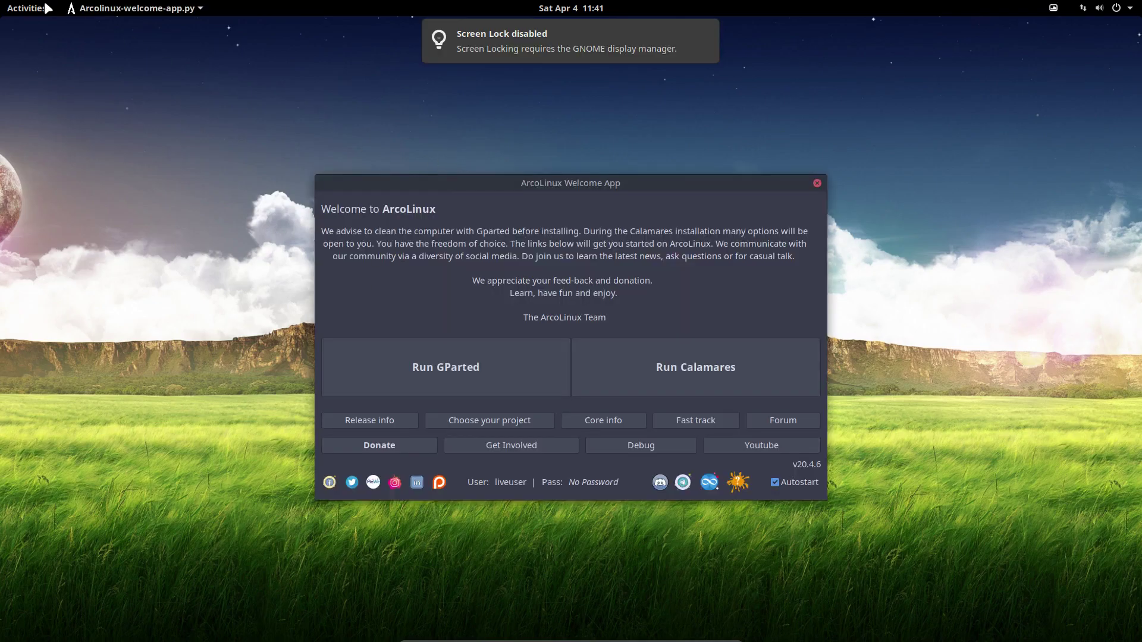
pyautogui.click(27, 8)
pyautogui.click(30, 479)
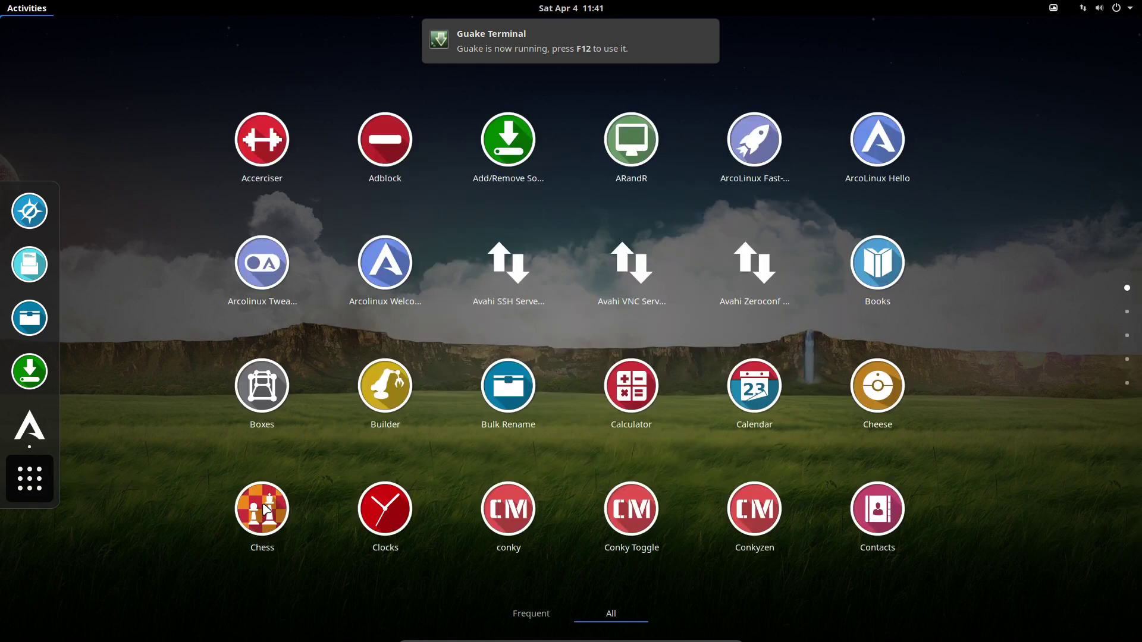
pyautogui.scroll(-1, 264, 509)
pyautogui.press('Escape')
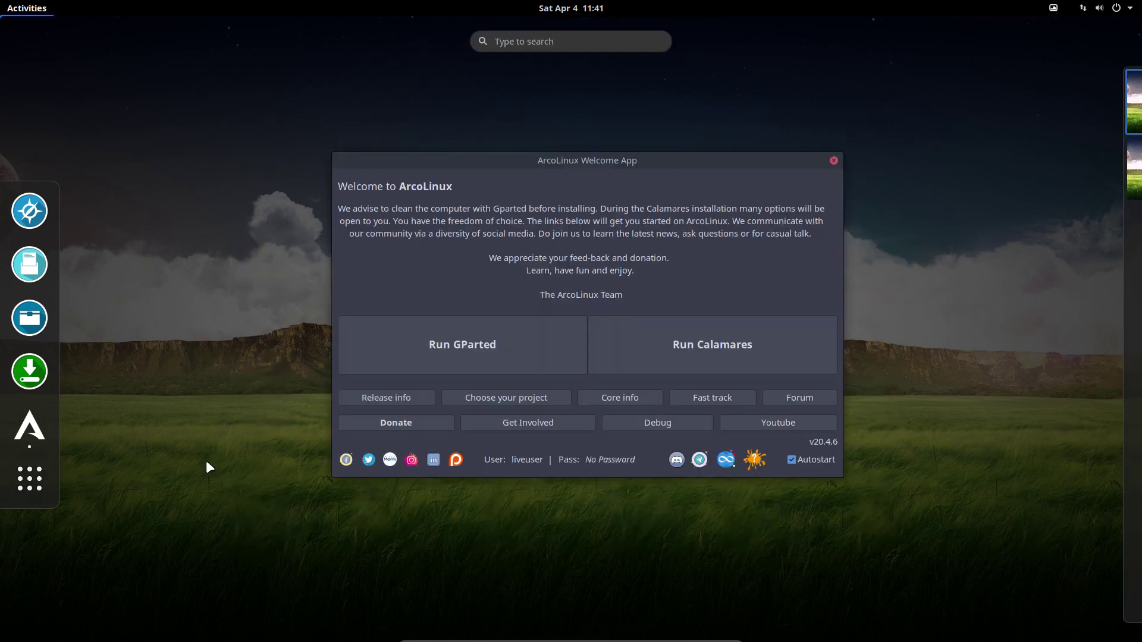
pyautogui.press('Escape')
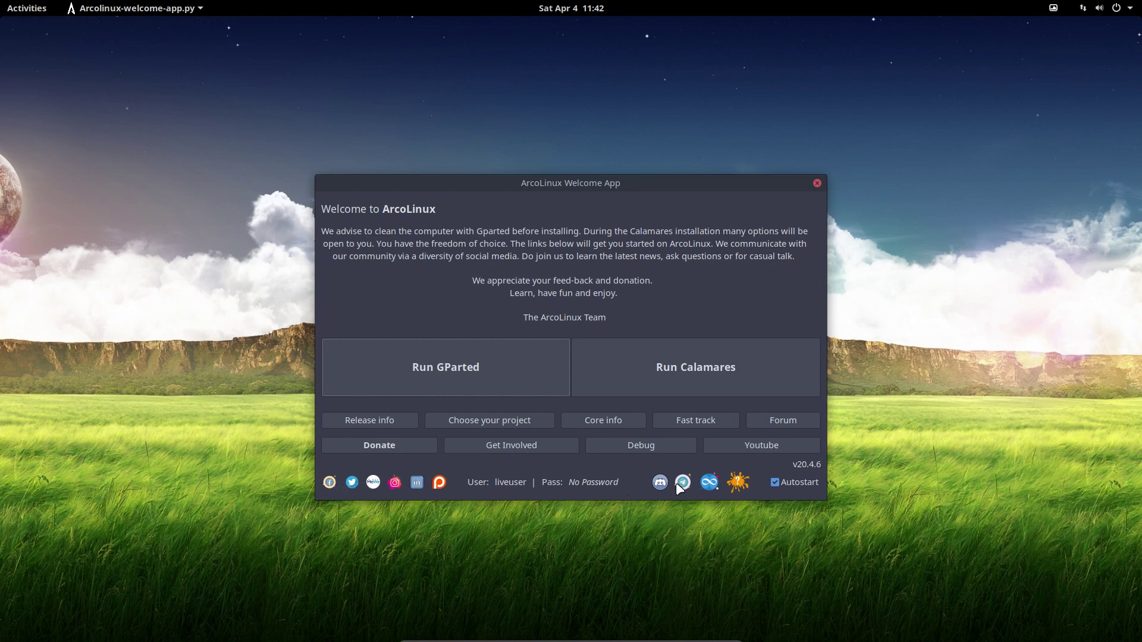
# Move the package-conflict warnings to the bottom-right, then check the unallocated 20 GiB /dev/sda in GParted.
pyautogui.click(737, 482)
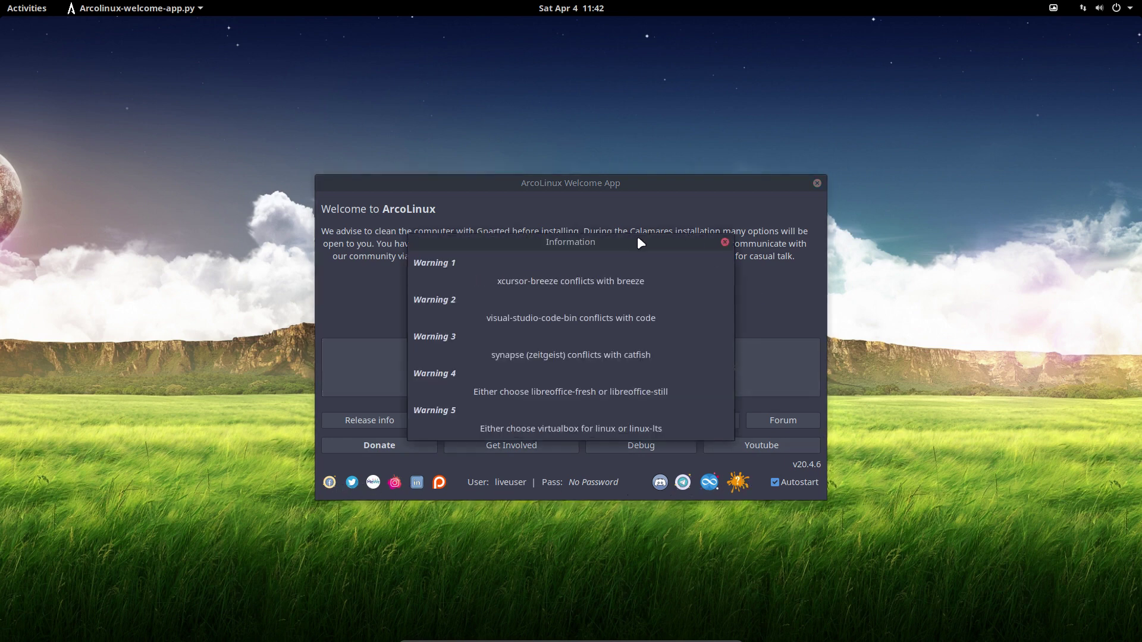
pyautogui.moveTo(632, 237); pyautogui.dragTo(1070, 421)
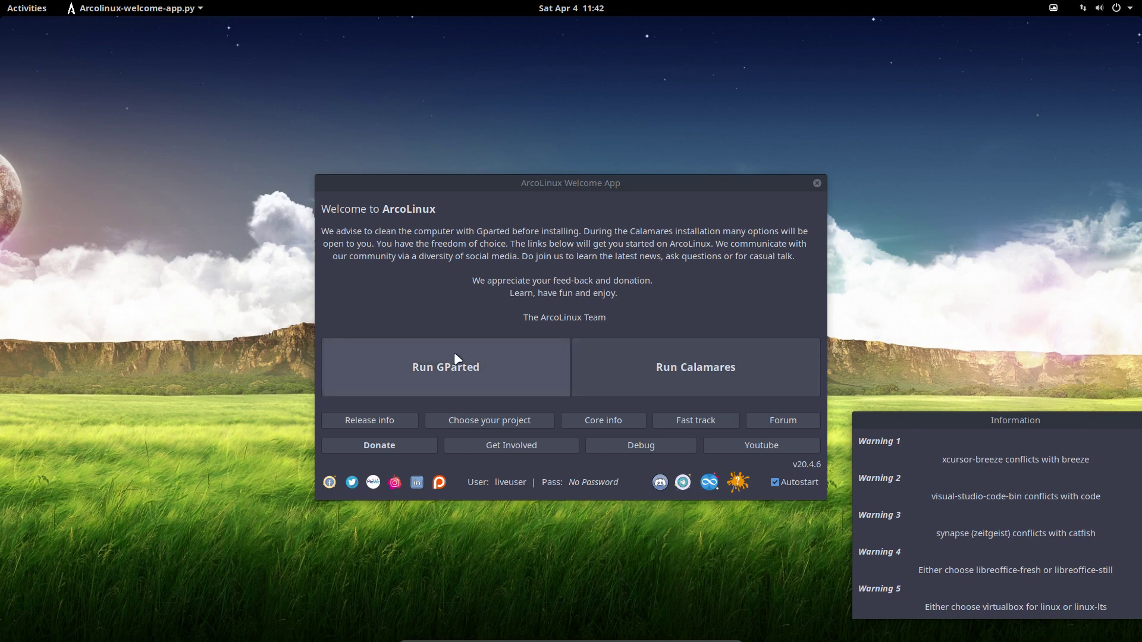
pyautogui.click(432, 364)
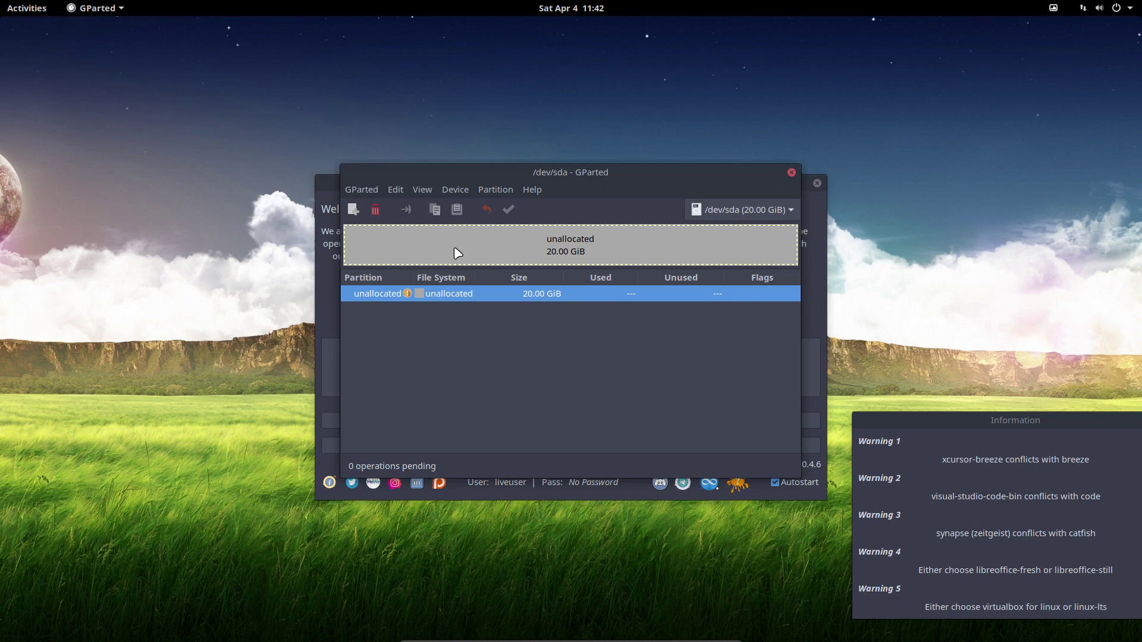
pyautogui.click(791, 172)
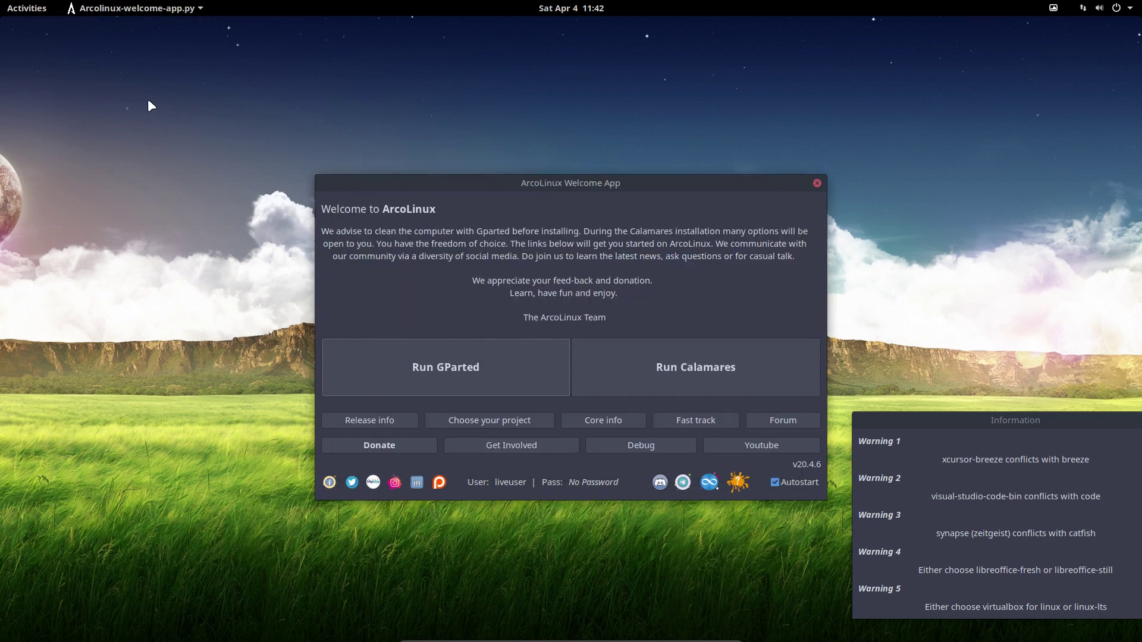
pyautogui.click(27, 8)
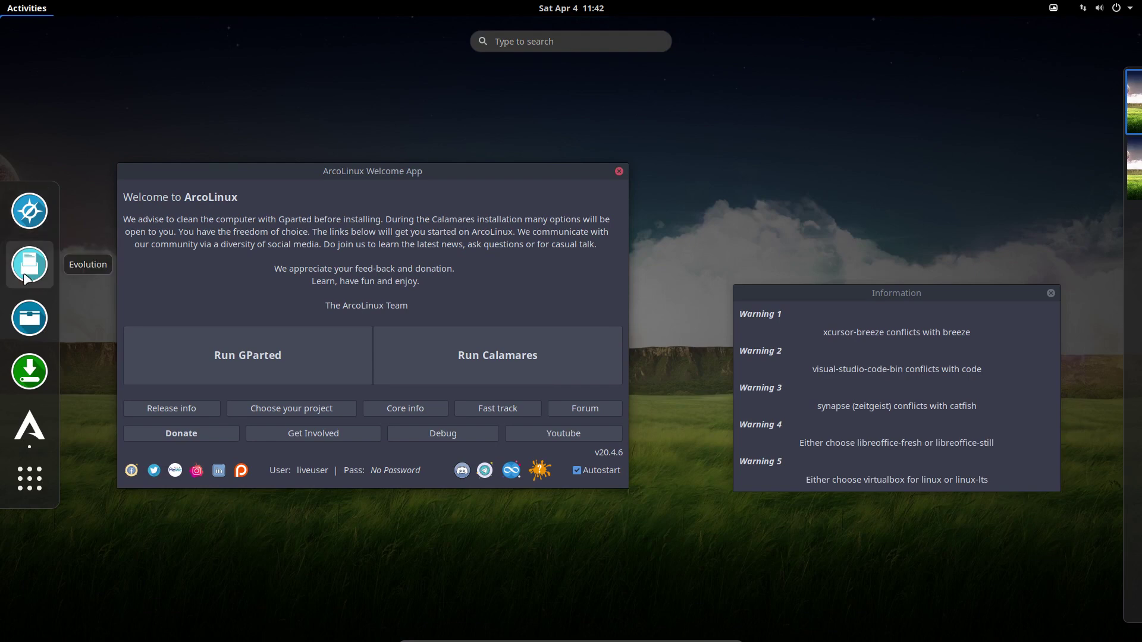
pyautogui.write('qr')
pyautogui.press('BackSpace')
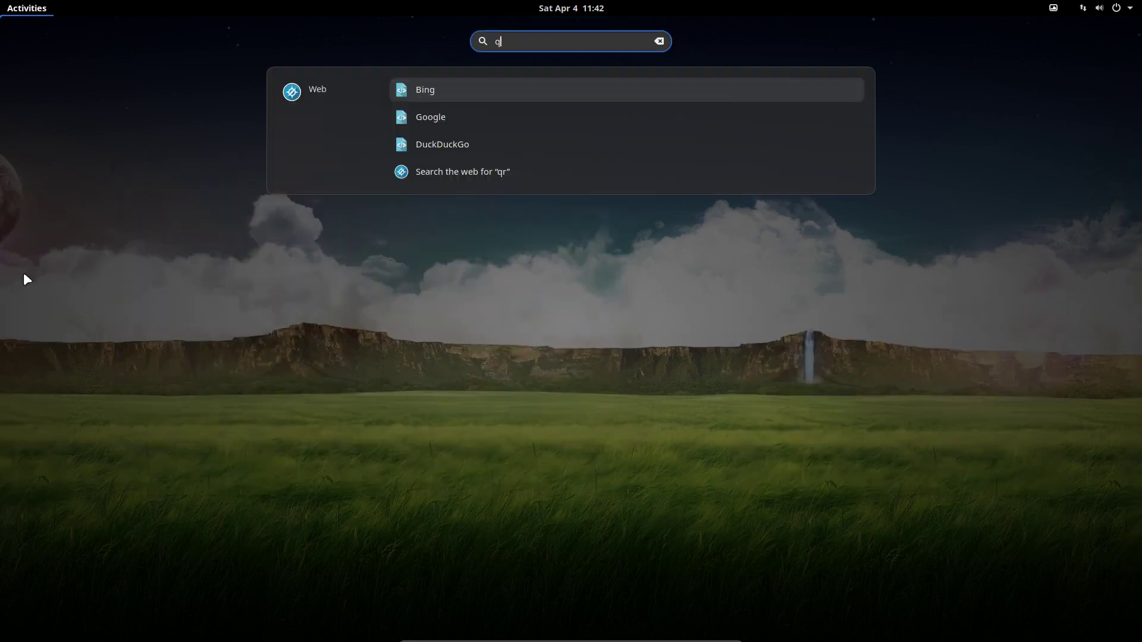
pyautogui.press('BackSpace')
pyautogui.write('ar')
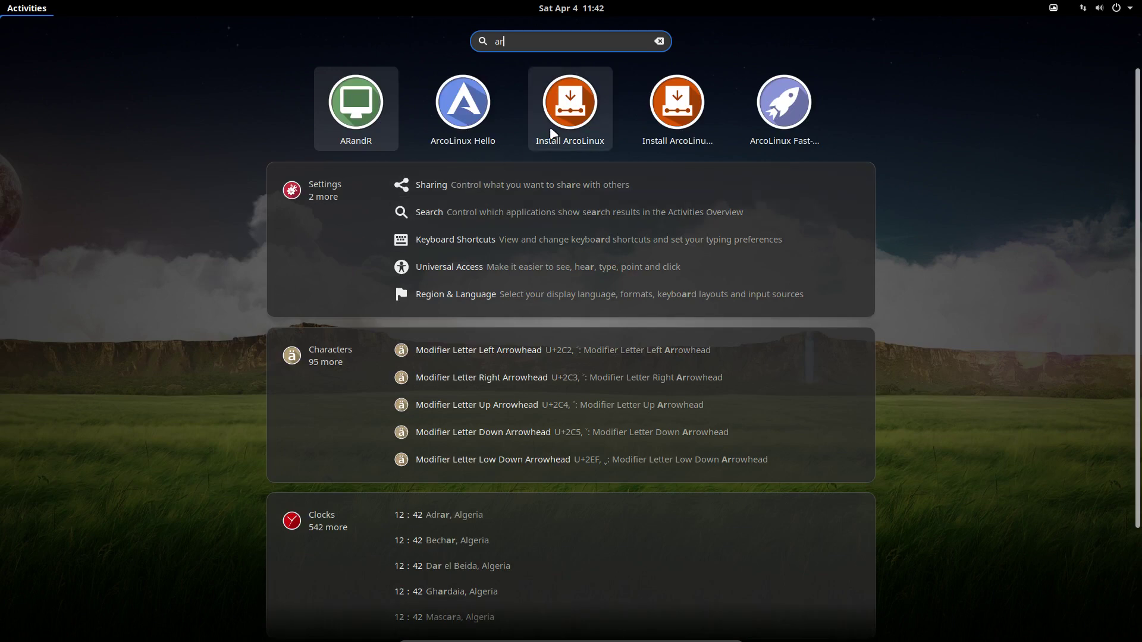
pyautogui.click(568, 123)
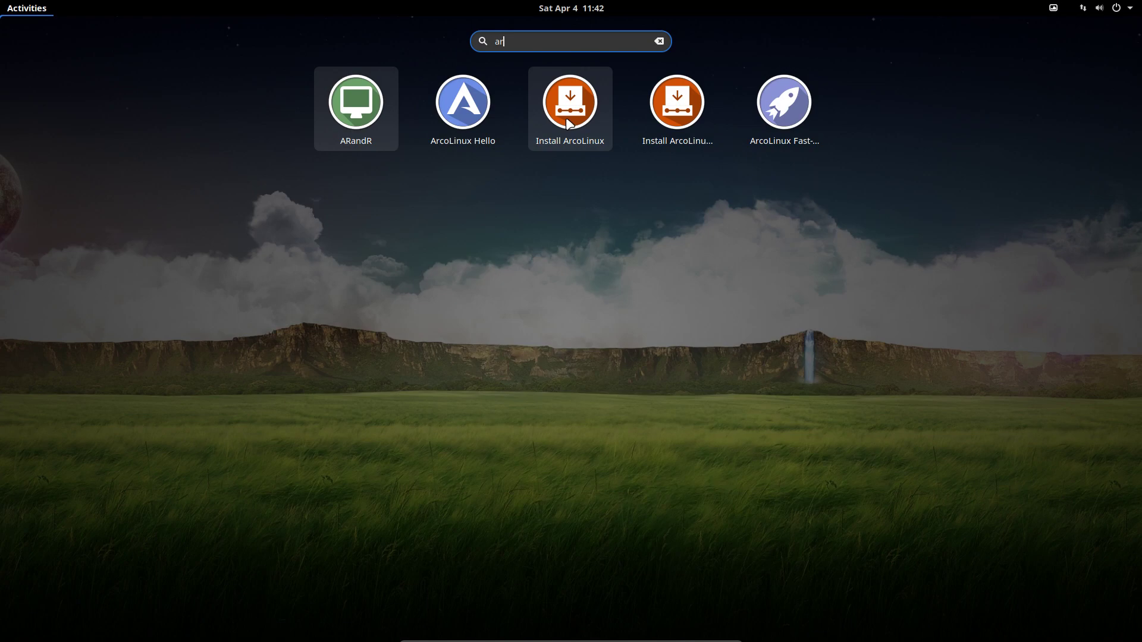
pyautogui.press('super')
pyautogui.write('zz')
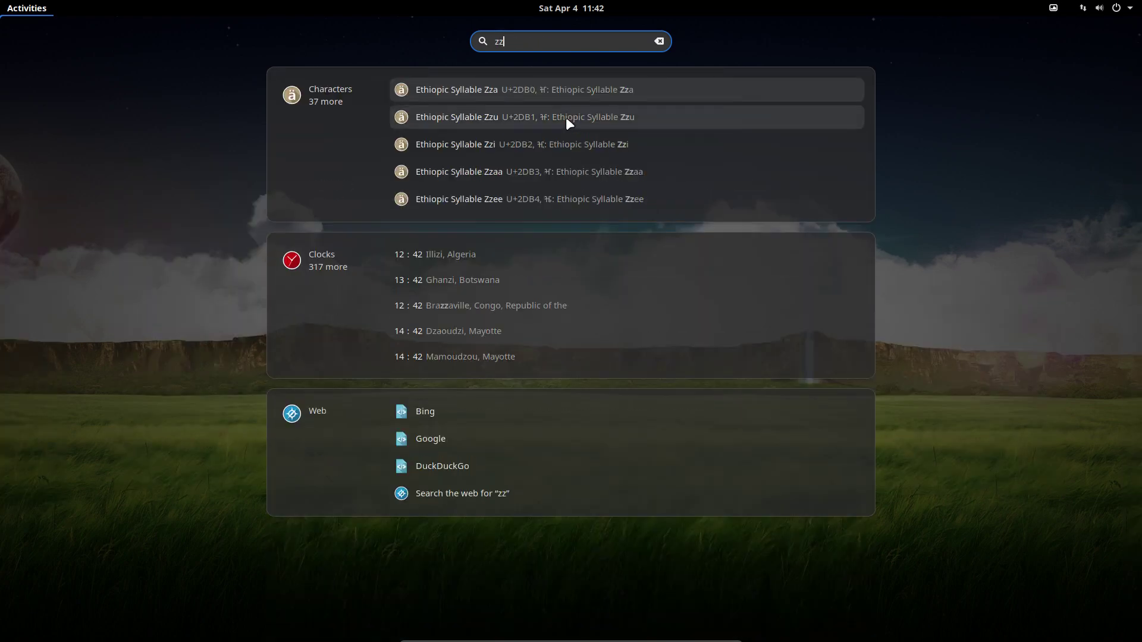
pyautogui.press('BackSpace')
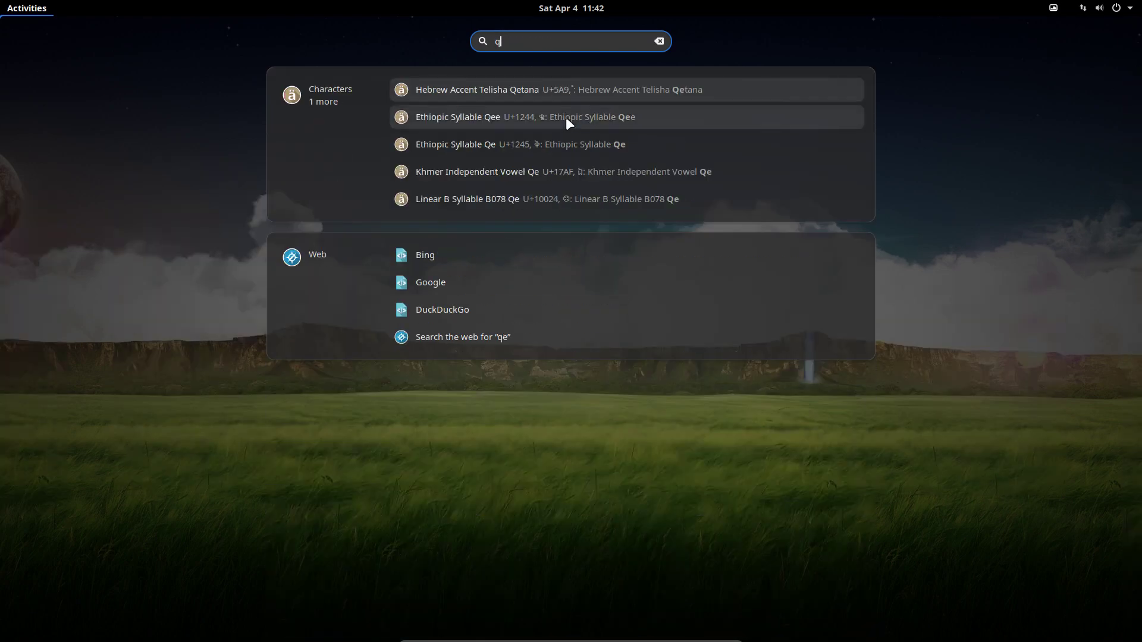
pyautogui.write('w')
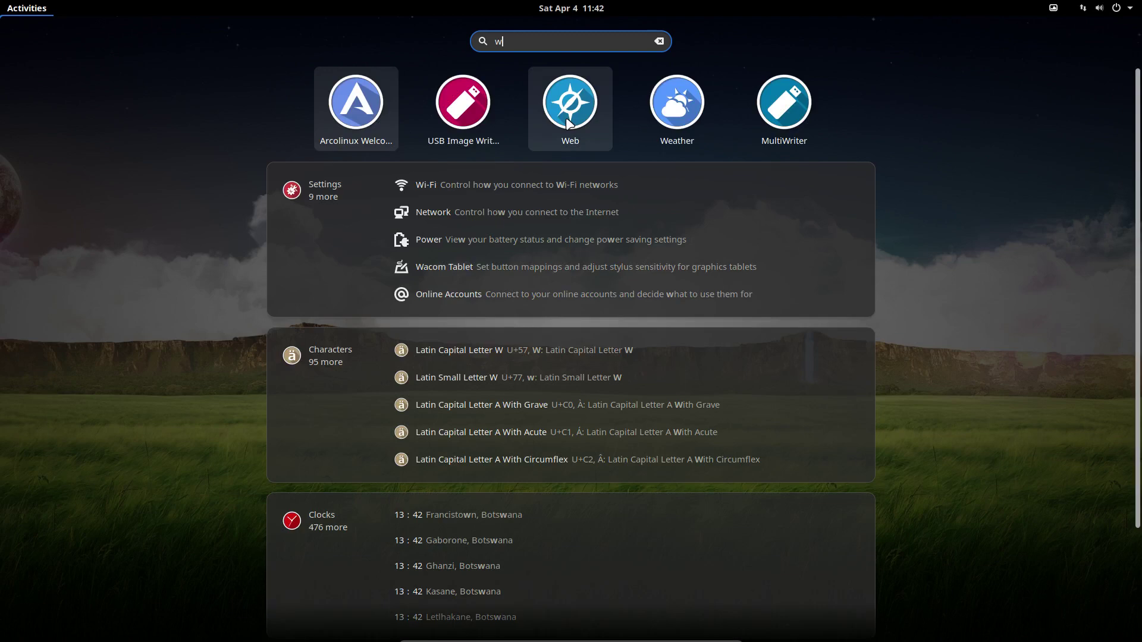
pyautogui.click(359, 119)
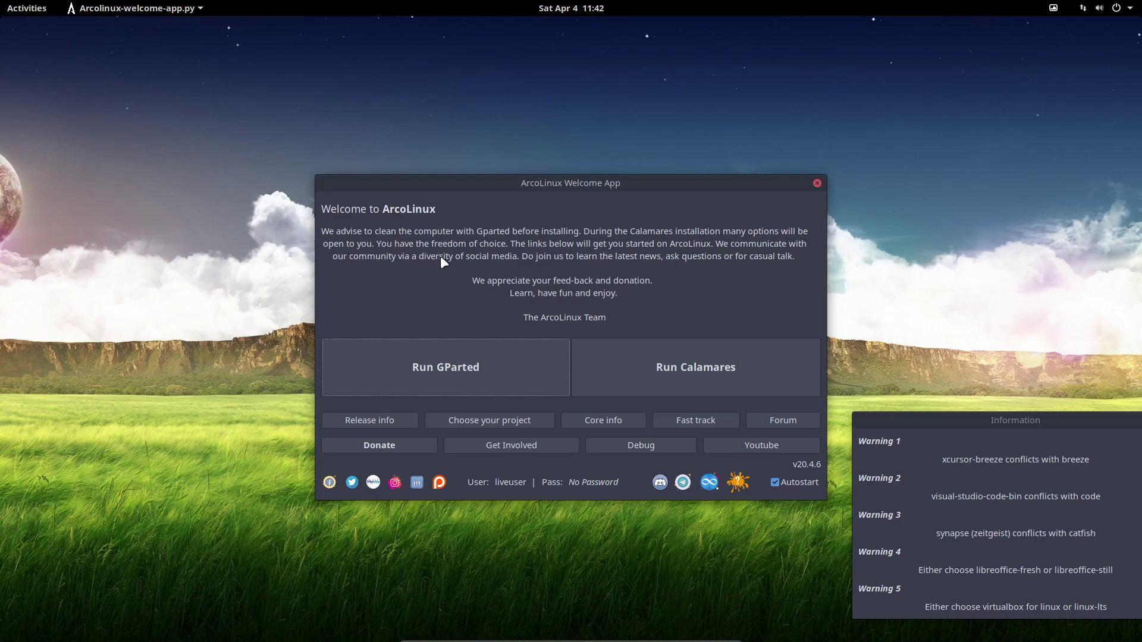
# Launch Calamares from the Welcome App and view, then dismiss, its About version details.
pyautogui.click(670, 381)
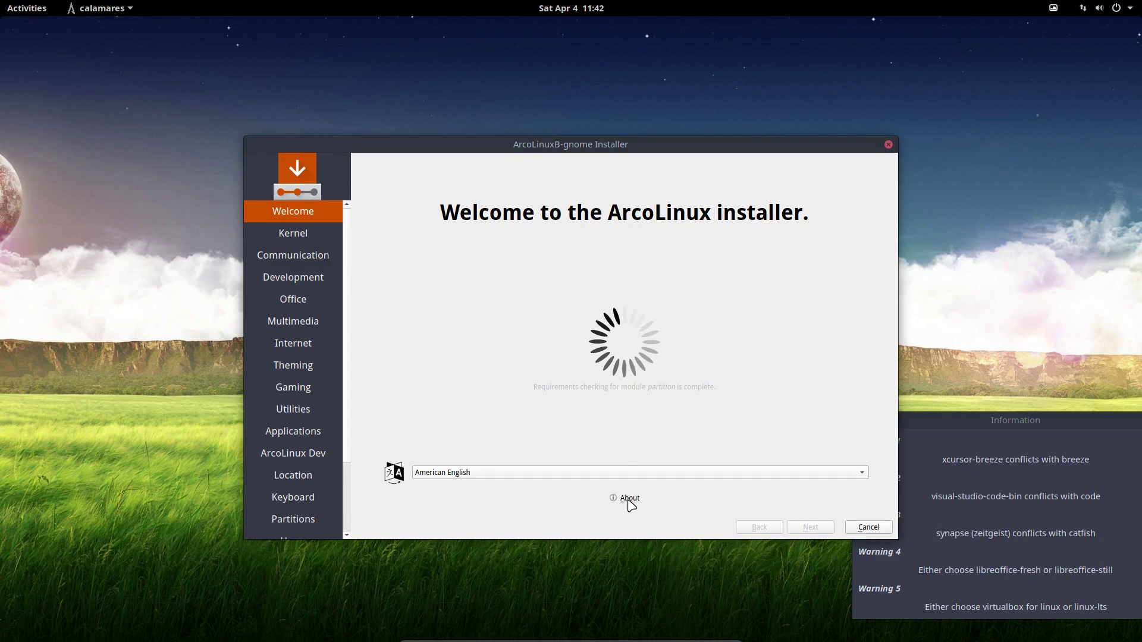
pyautogui.click(629, 498)
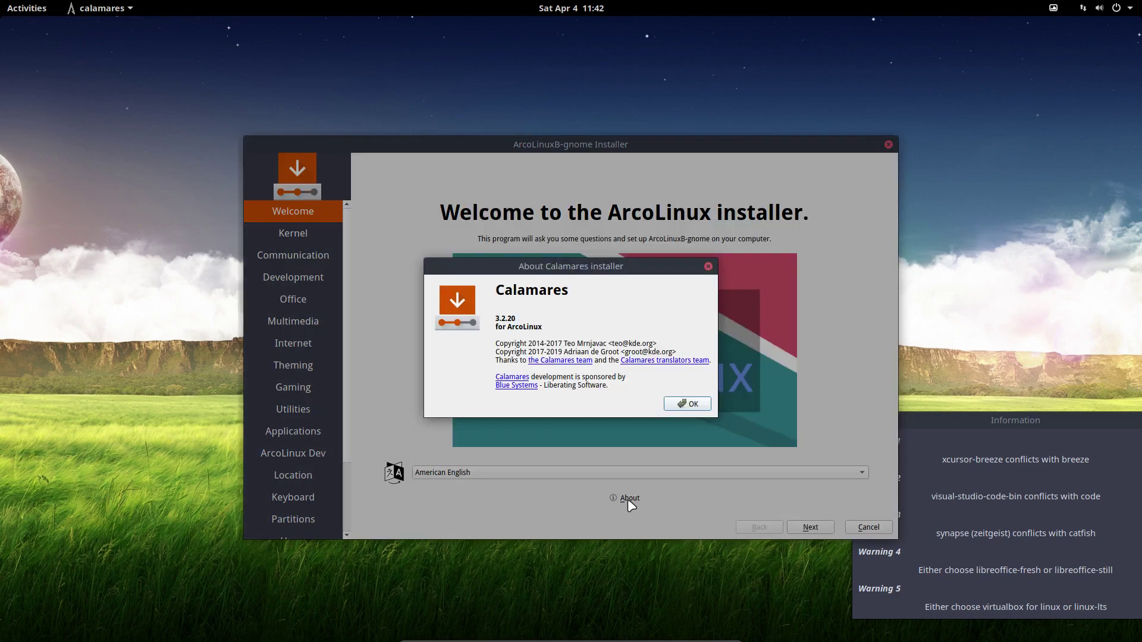
pyautogui.click(704, 406)
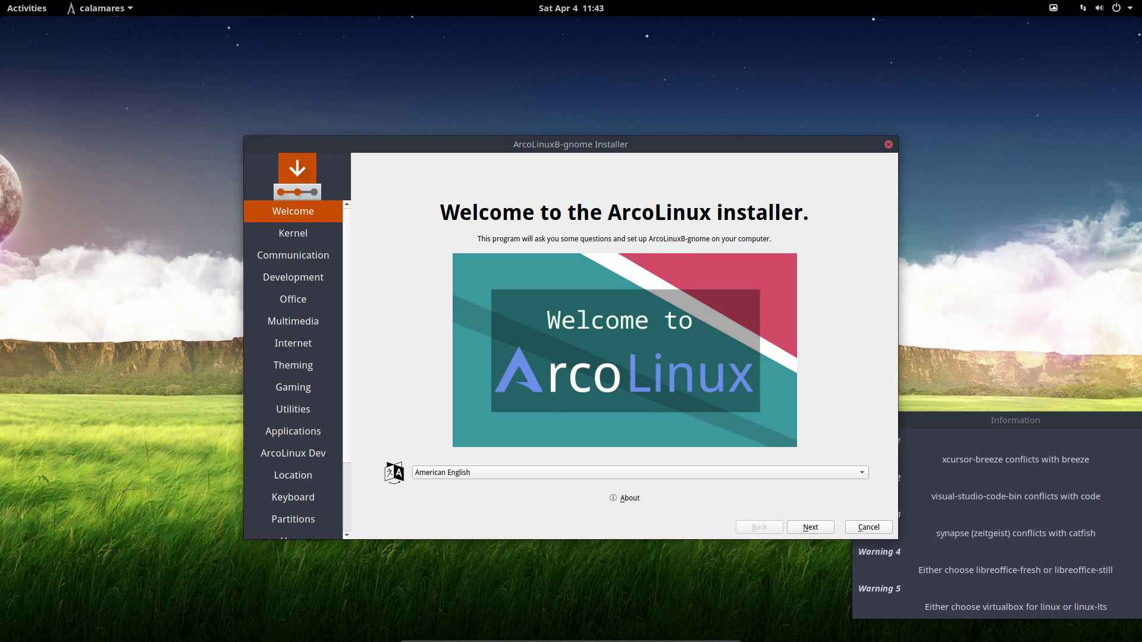
# Centre, maximize and zoom the umount.jpg screenshot in nomacs, then close the viewer.
pyautogui.moveTo(40, 134); pyautogui.dragTo(558, 143)
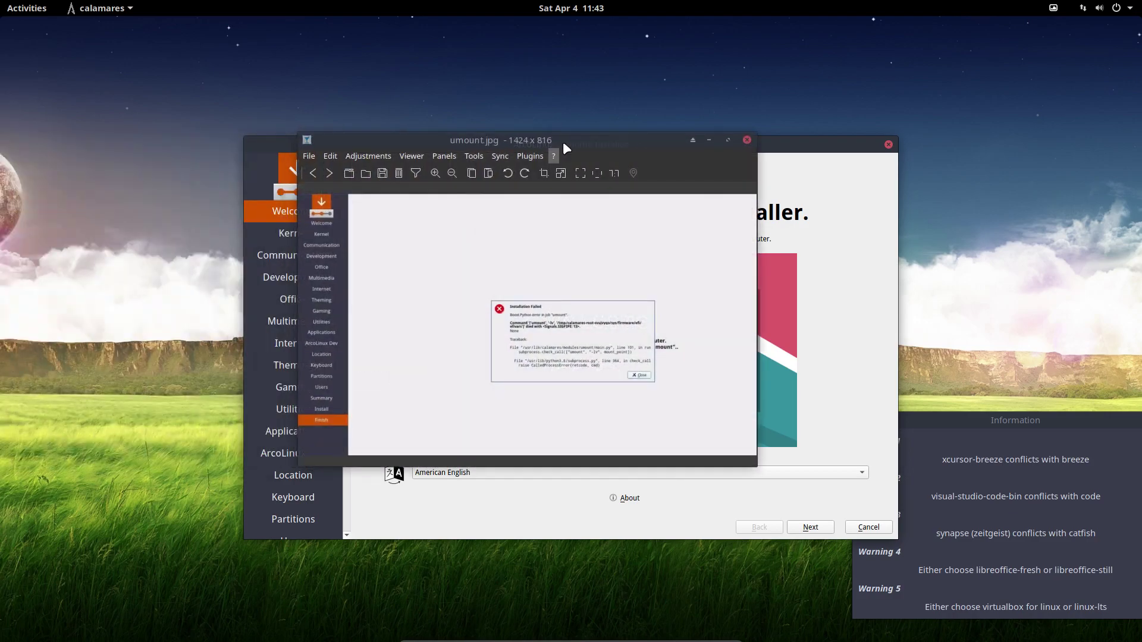
pyautogui.doubleClick(563, 142)
pyautogui.scroll(3, 655, 372)
pyautogui.scroll(-2, 656, 373)
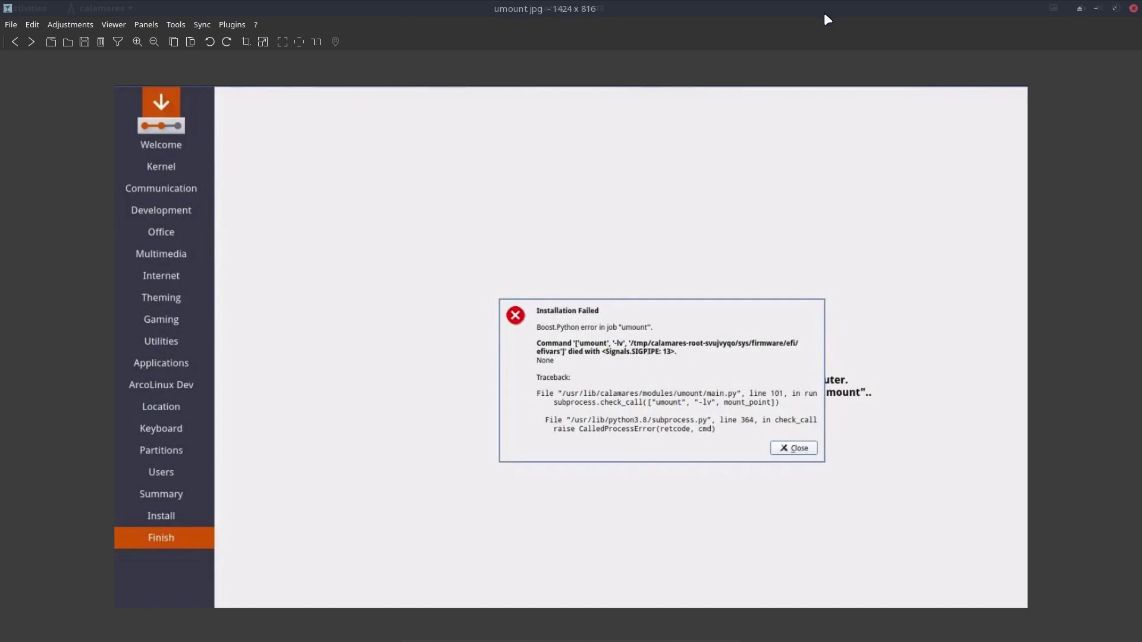
pyautogui.hotkey('alt', 'F4')
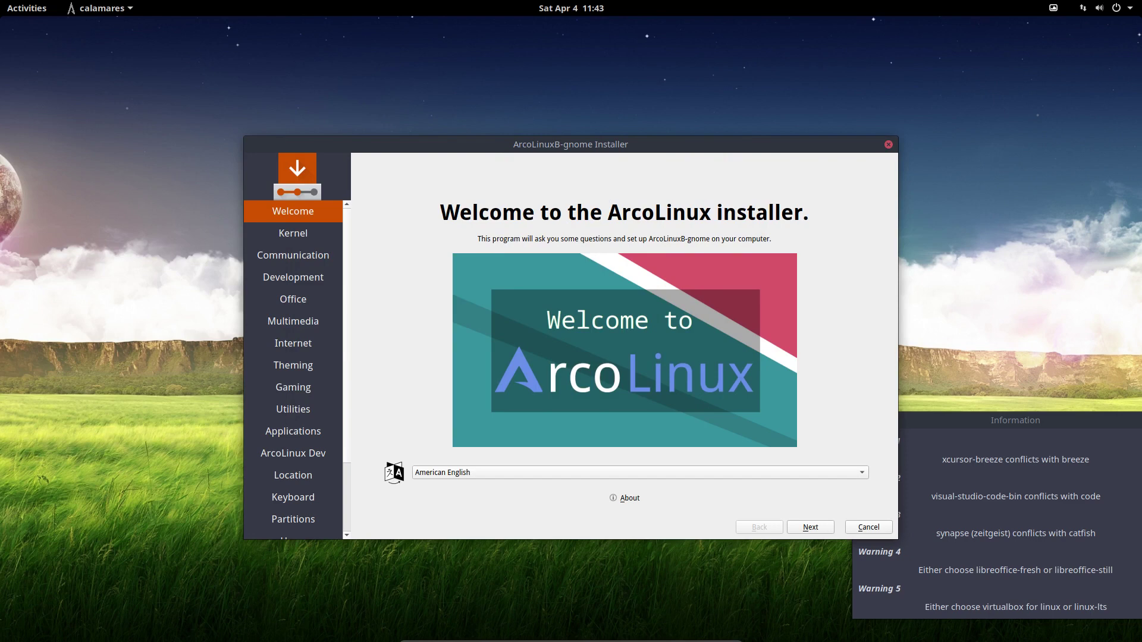
# On the Kernel page, highlight Linux-zen and Nvidia with linux without ticking either, and continue.
pyautogui.click(828, 528)
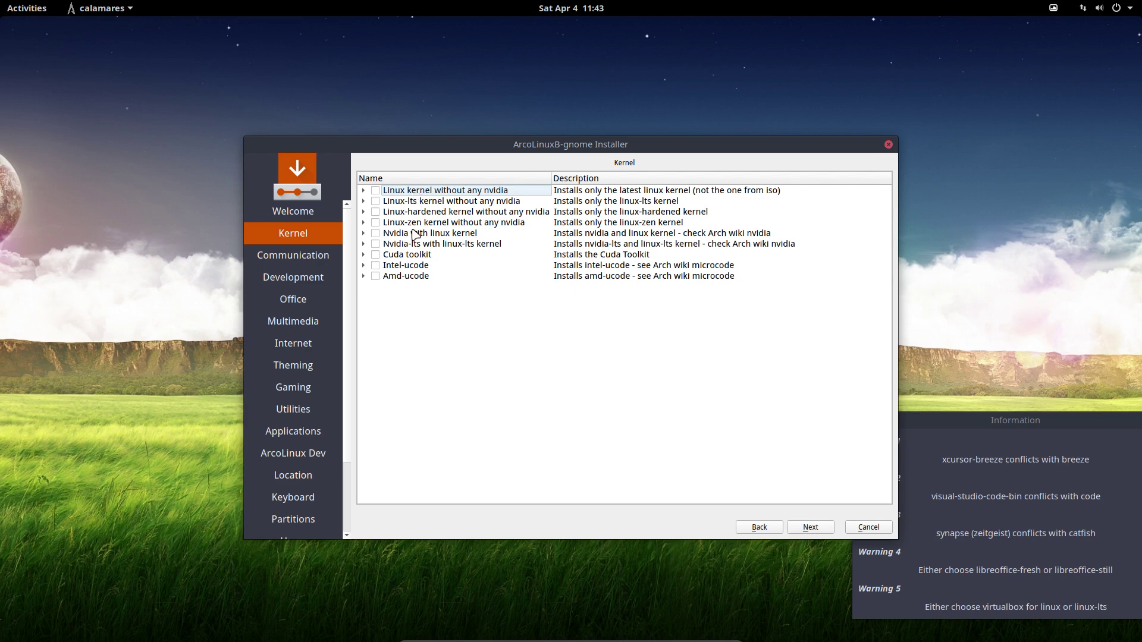
pyautogui.click(417, 224)
pyautogui.click(429, 236)
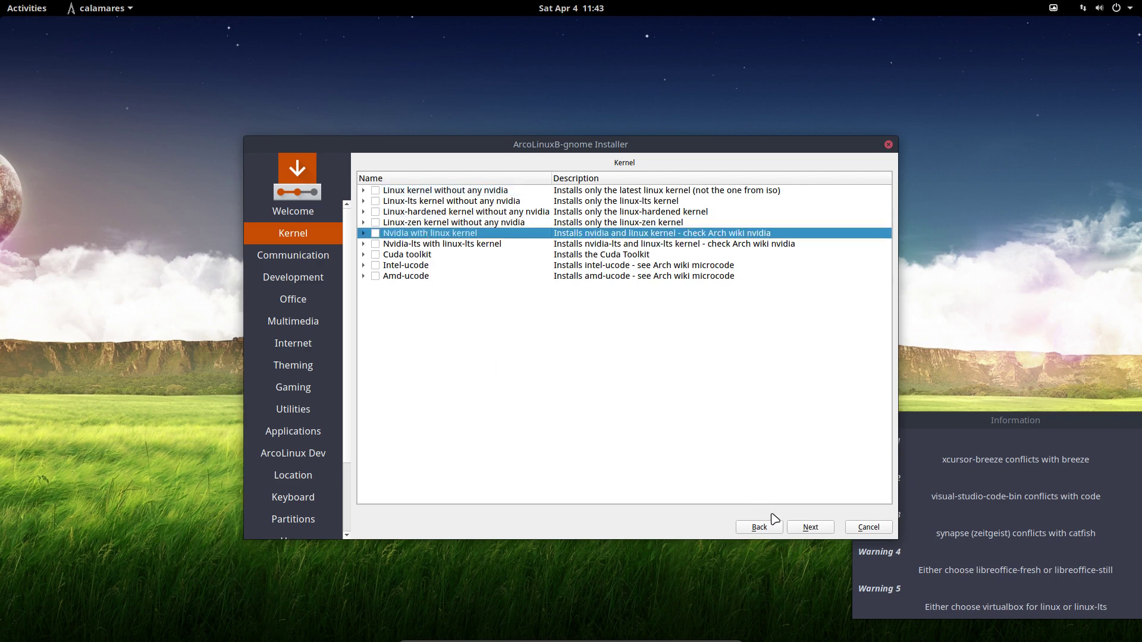
pyautogui.click(800, 529)
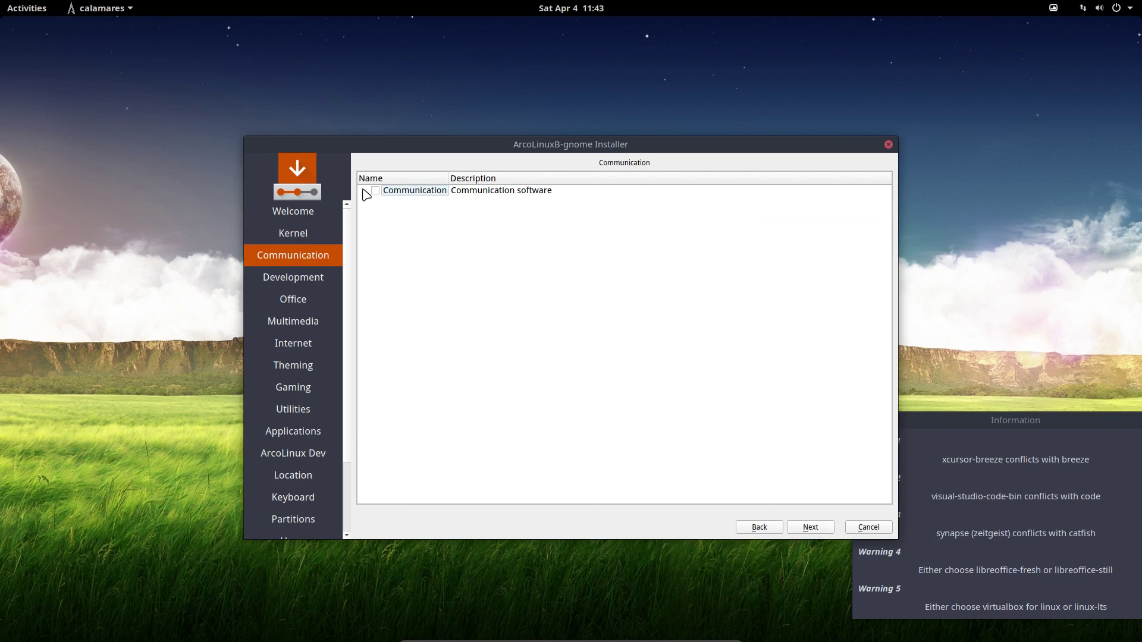
# Expand Communication, tick and untick zoom and slack-desktop, and move past the page.
pyautogui.click(363, 191)
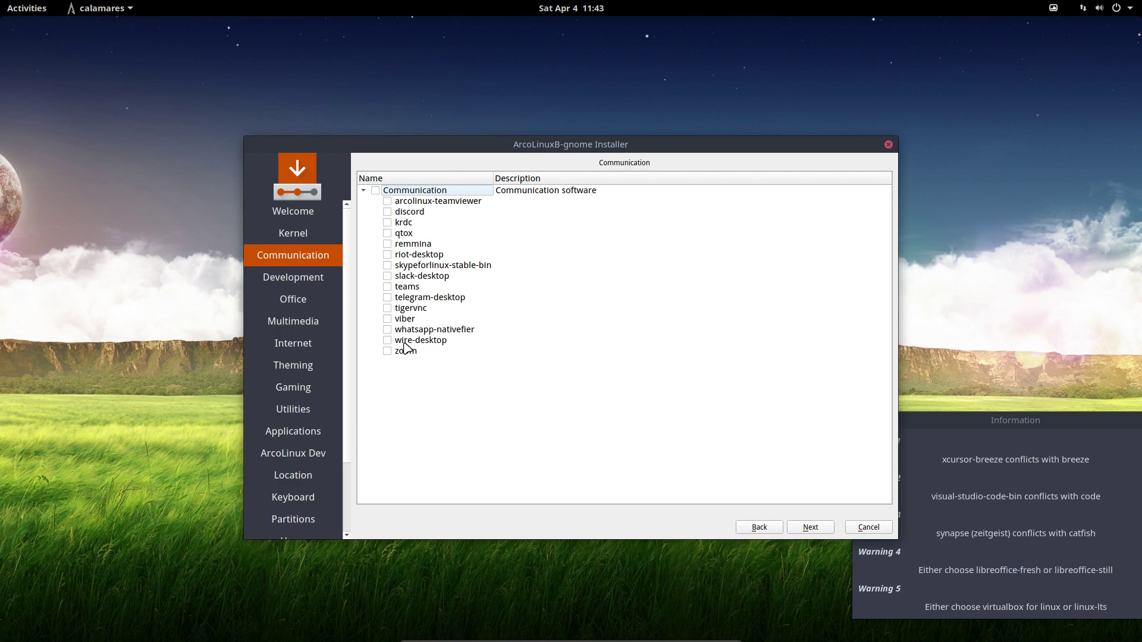
pyautogui.click(387, 352)
pyautogui.click(388, 276)
pyautogui.click(387, 278)
pyautogui.click(388, 351)
pyautogui.click(812, 528)
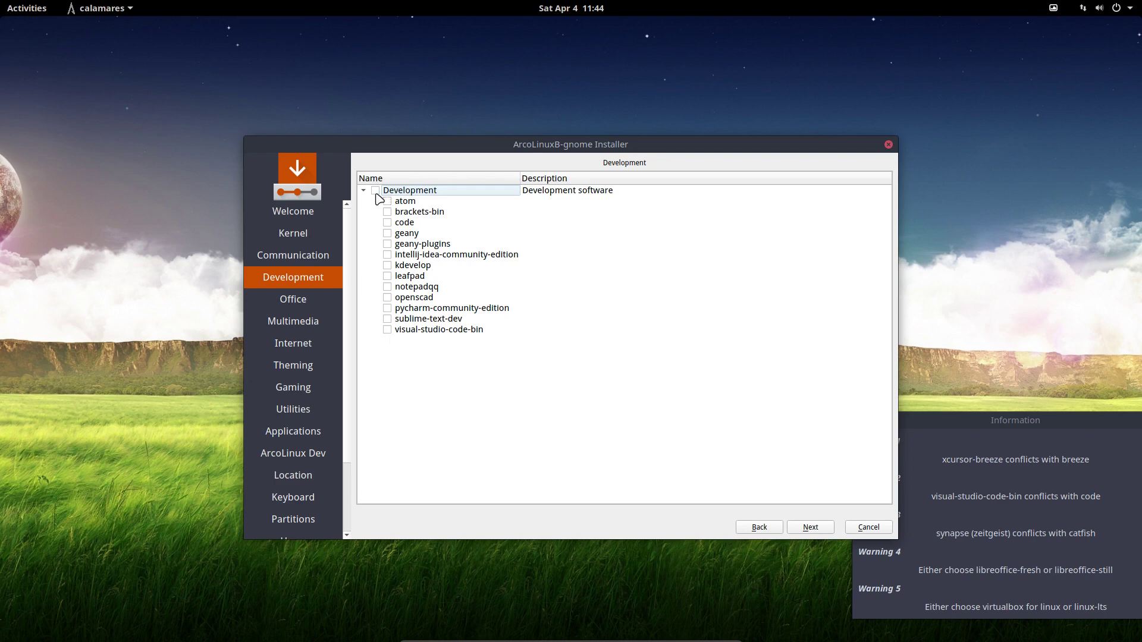
# Pass the Office and Multimedia pages with nothing selected, viewing the Multimedia package list.
pyautogui.click(809, 528)
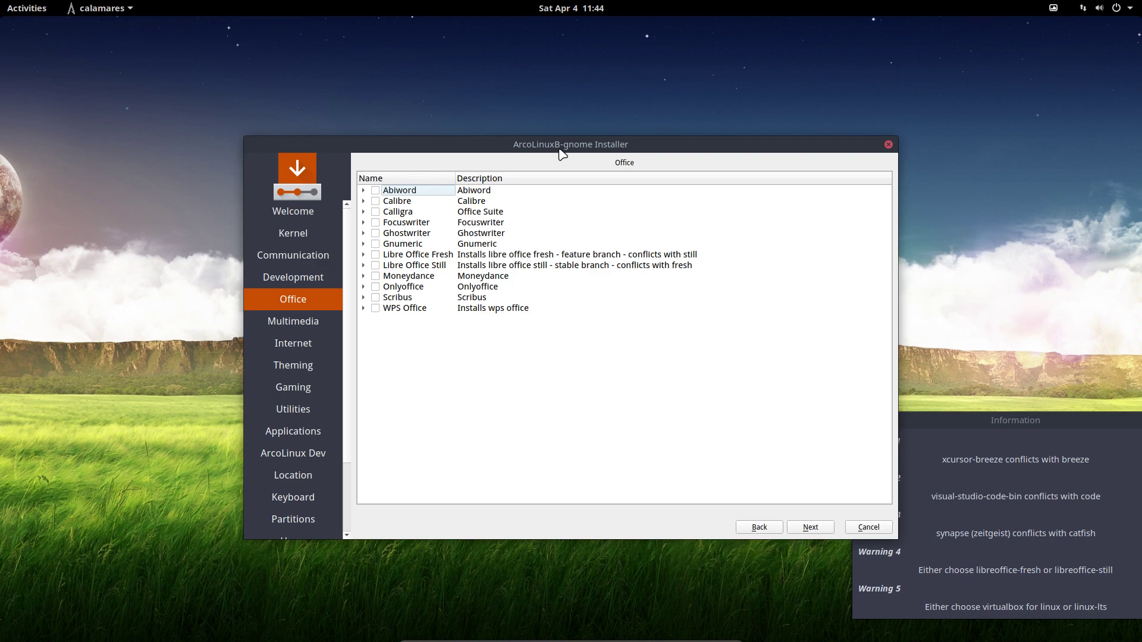
pyautogui.click(821, 532)
pyautogui.click(363, 190)
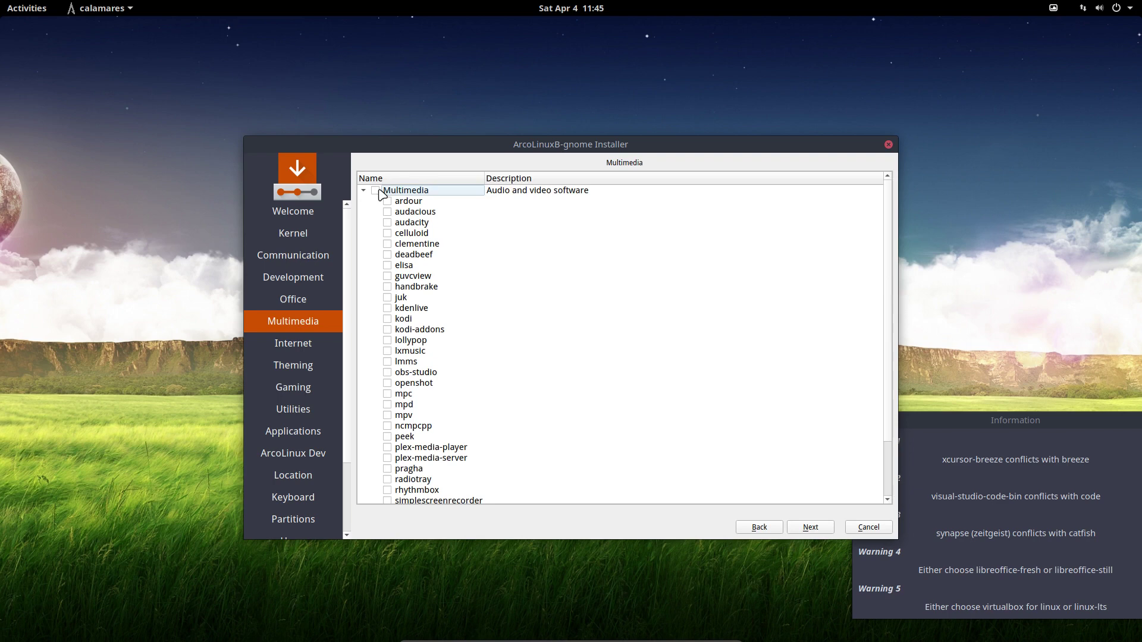
pyautogui.scroll(-2, 404, 458)
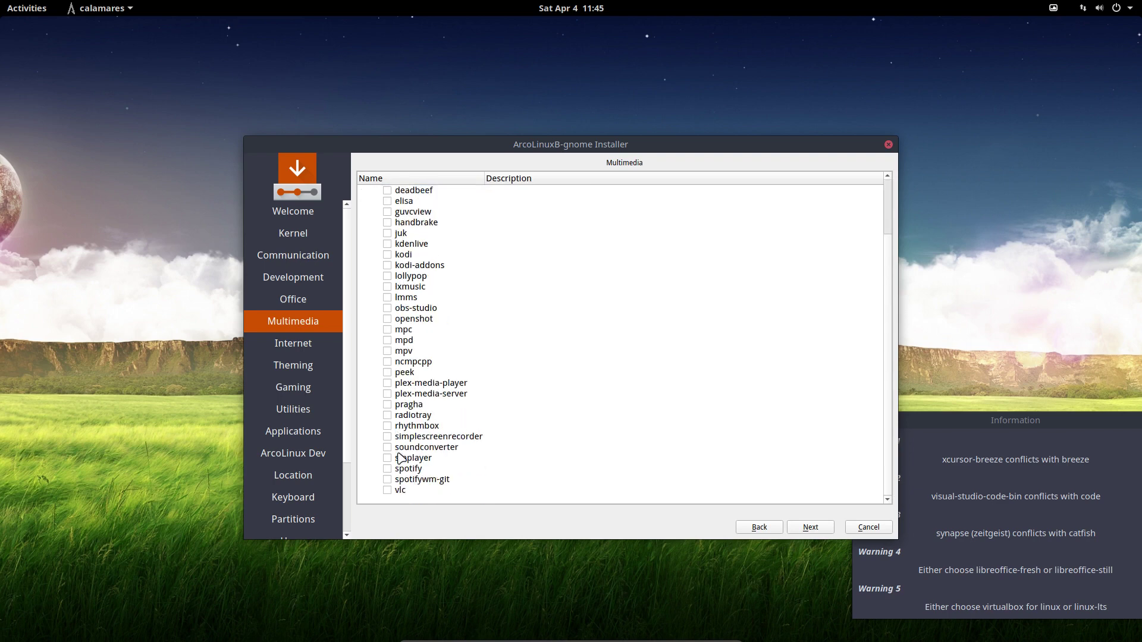
pyautogui.click(812, 528)
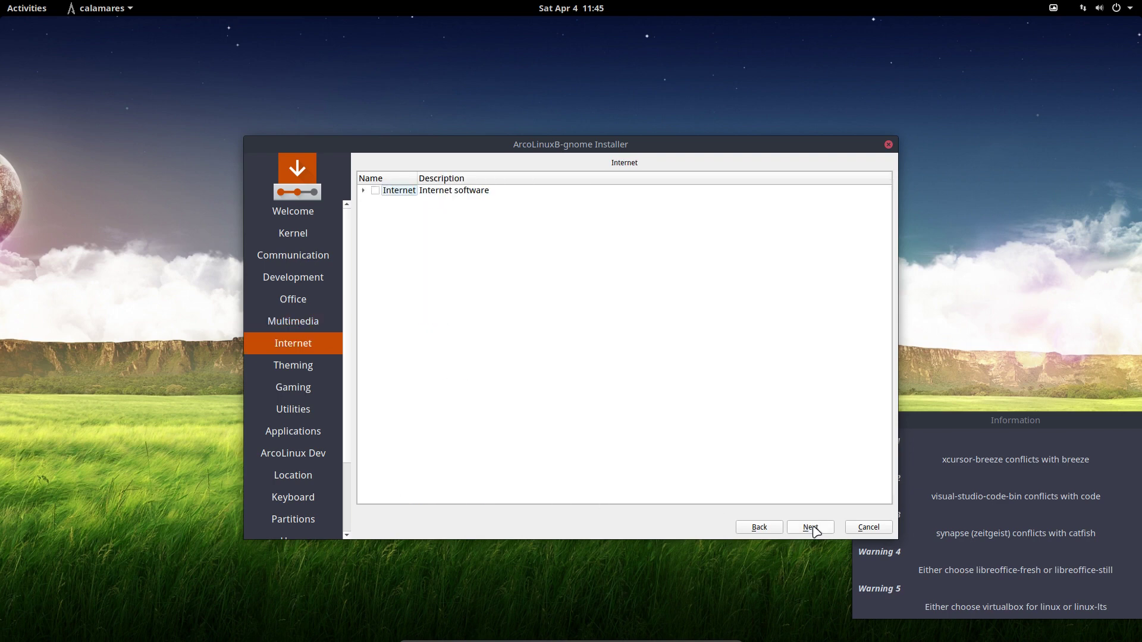
# Glance through the Activities app grid and bring the installer window back to the front.
pyautogui.click(18, 9)
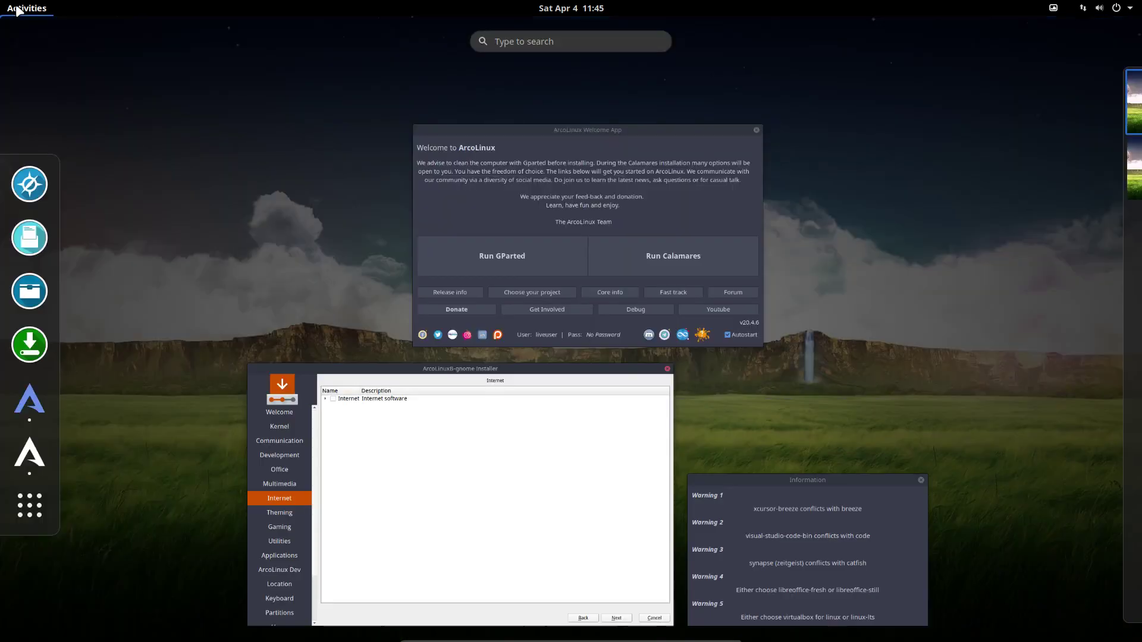
pyautogui.click(30, 511)
pyautogui.scroll(-1, 245, 370)
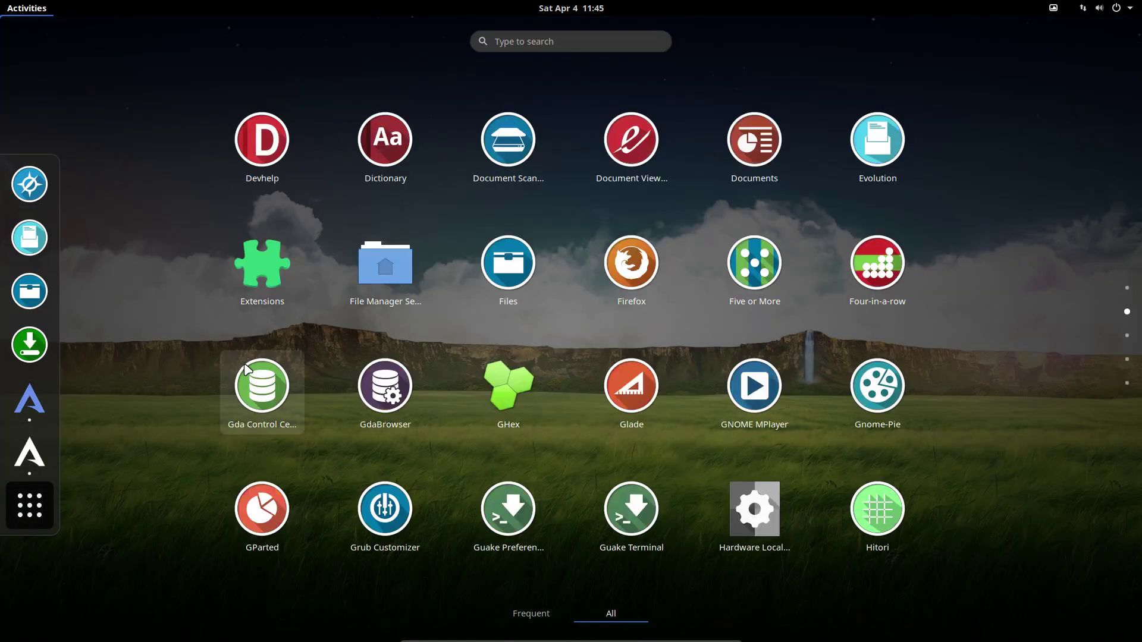
pyautogui.press('Escape')
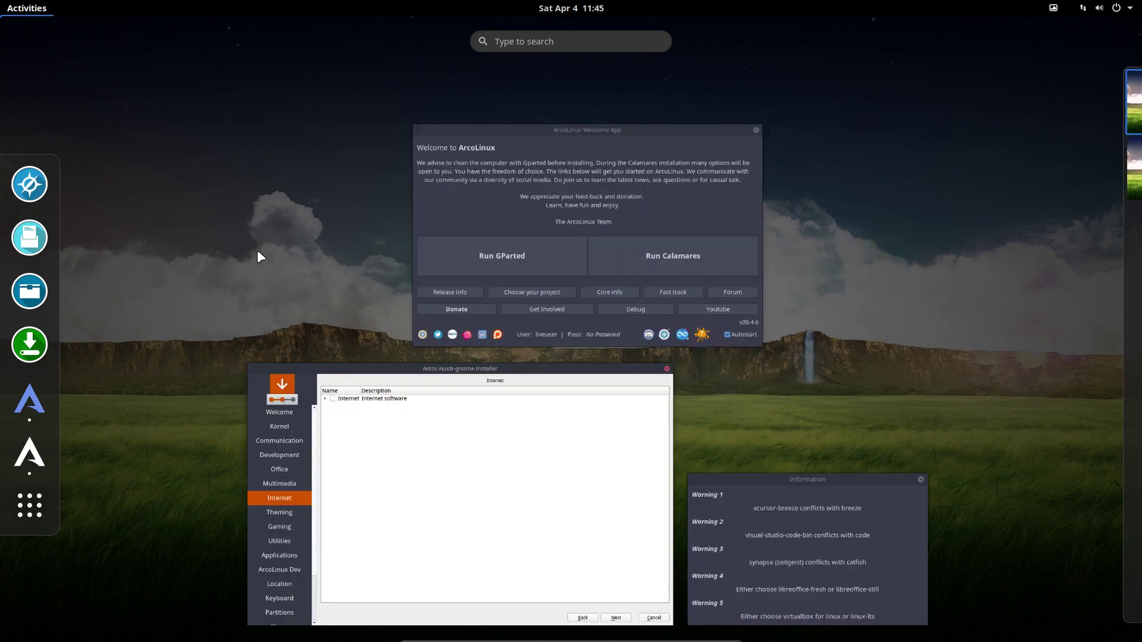
pyautogui.click(370, 495)
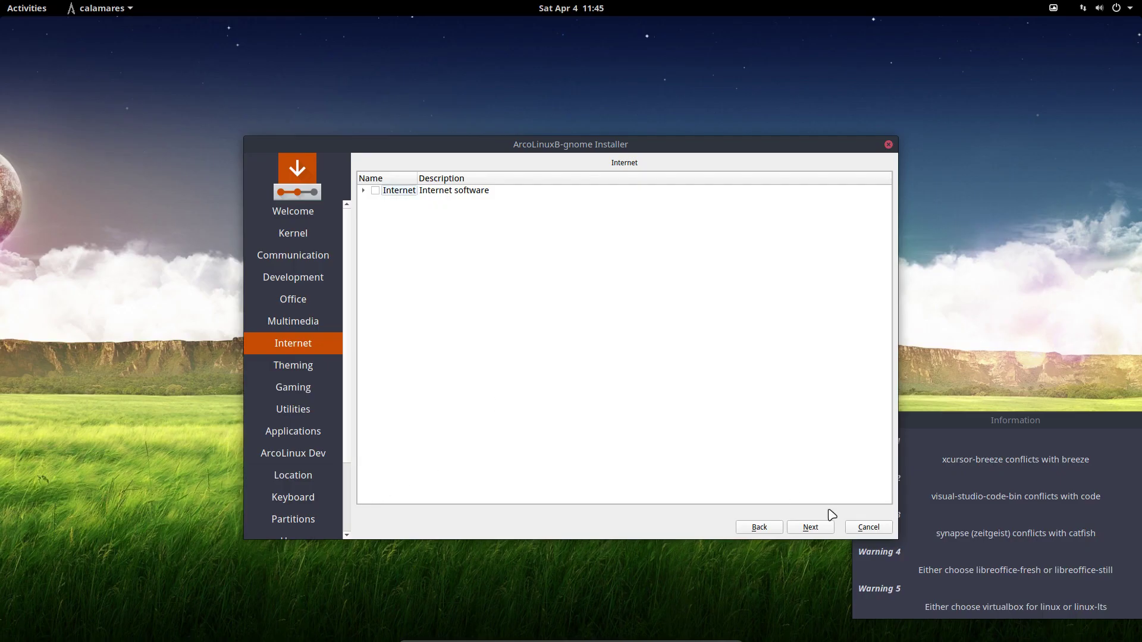
# Expand the Internet list, leave it unselected, and expand the Theming package list.
pyautogui.click(363, 190)
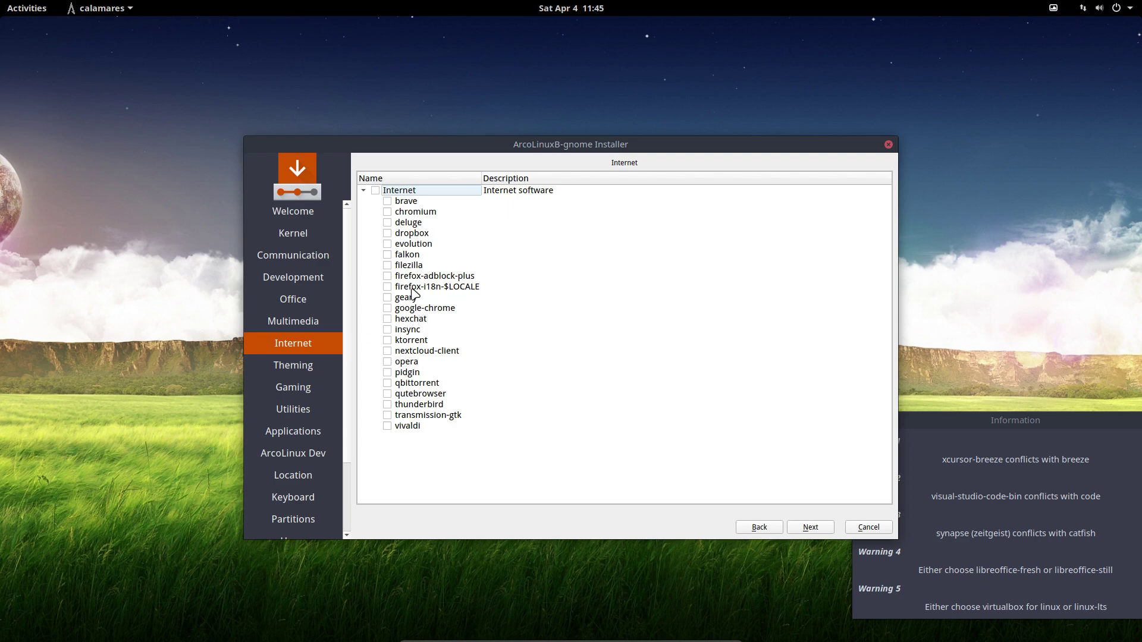
pyautogui.click(811, 529)
pyautogui.click(363, 190)
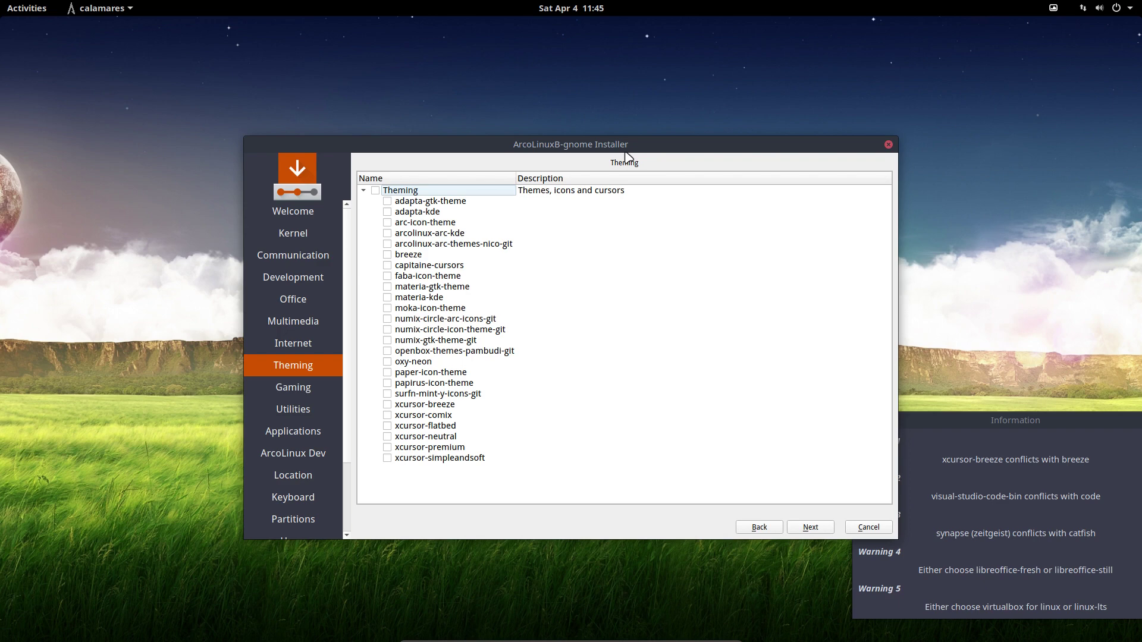
# Move the installer and warnings windows aside, tick breeze and xcursor-breeze, and proceed to Gaming.
pyautogui.moveTo(621, 147); pyautogui.dragTo(489, 103)
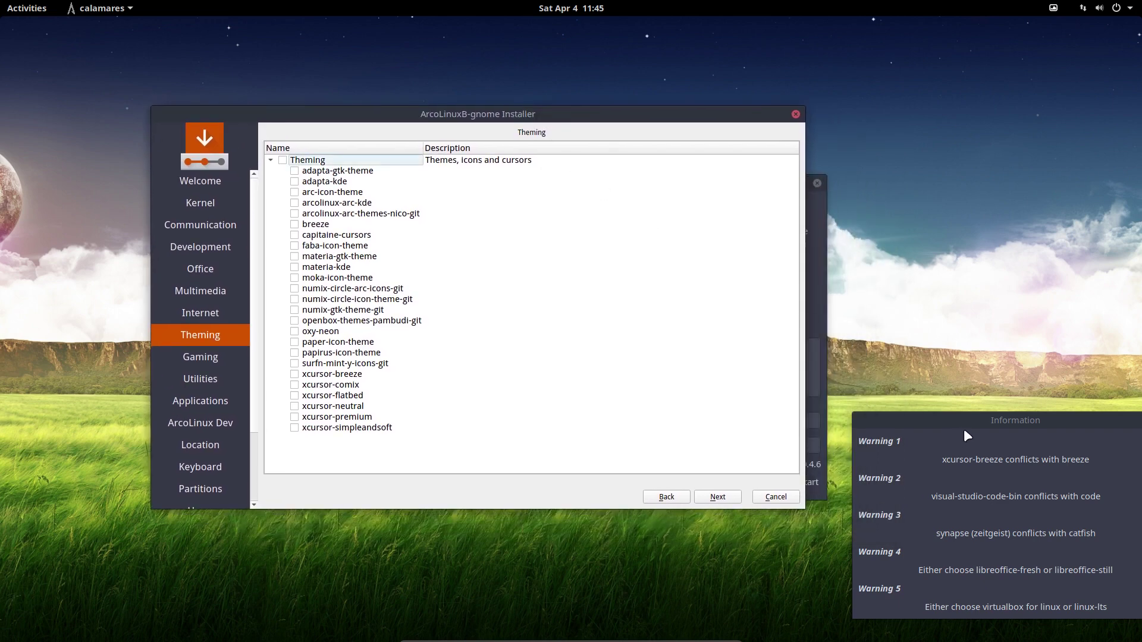
pyautogui.moveTo(964, 417); pyautogui.dragTo(940, 348)
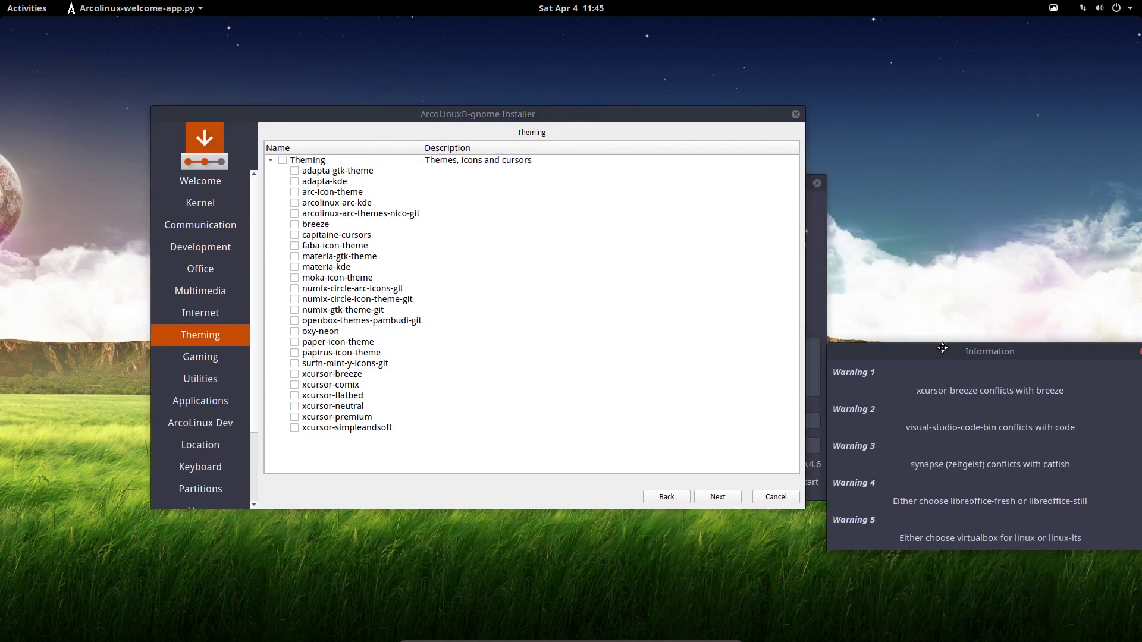
pyautogui.click(294, 225)
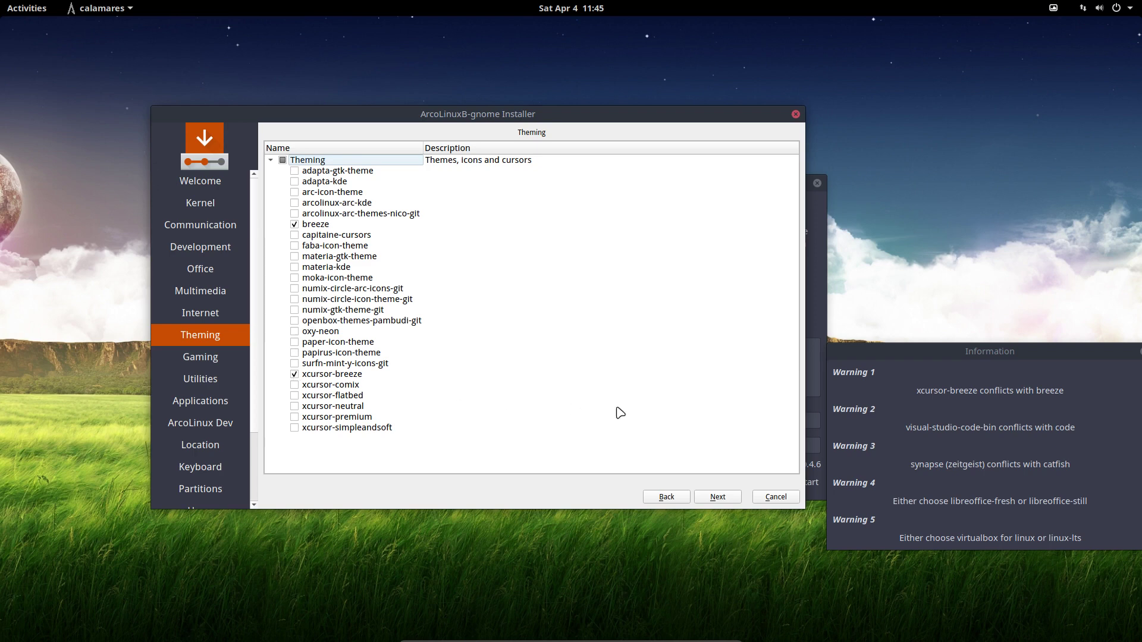
pyautogui.click(720, 499)
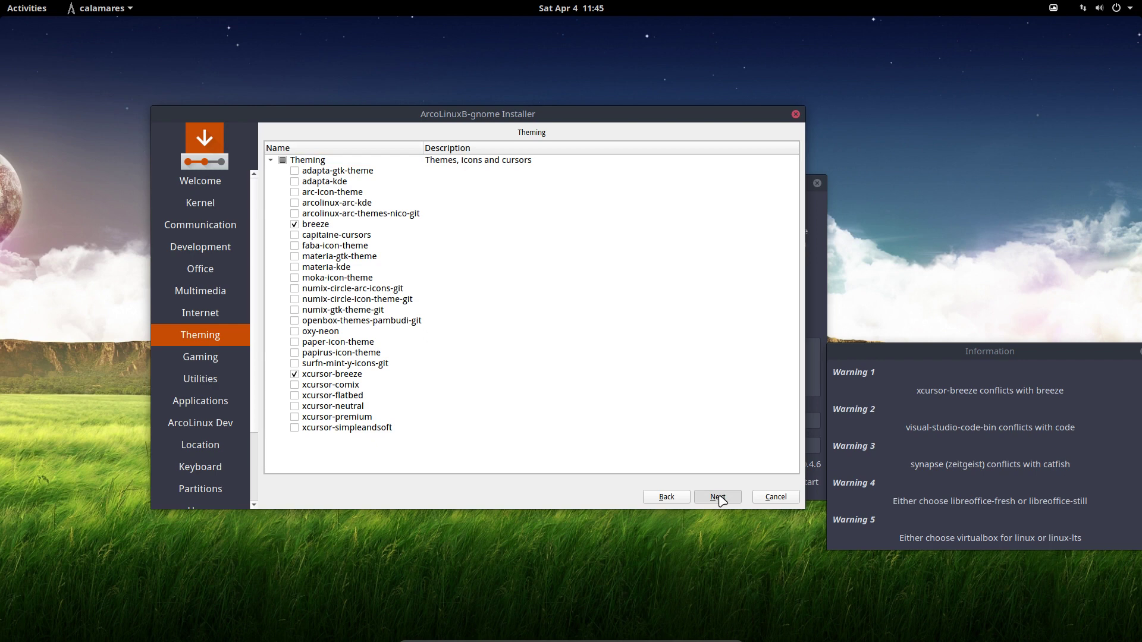
pyautogui.click(718, 497)
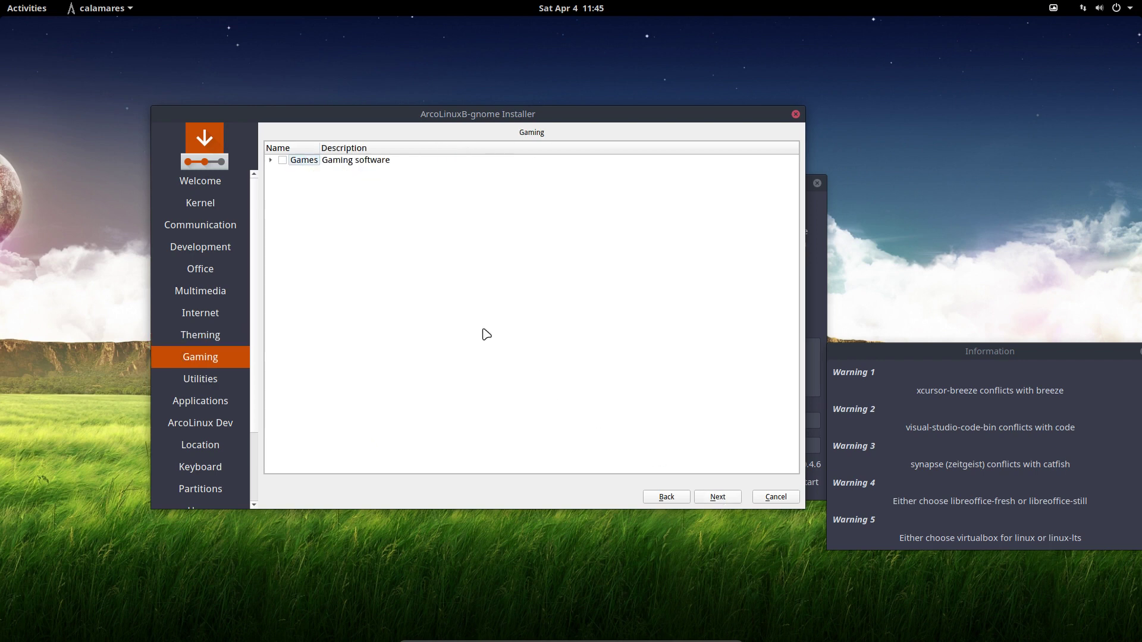
# Expand Games, highlight arcolinux-meta-steam without ticking it, and continue to Utilities.
pyautogui.click(271, 160)
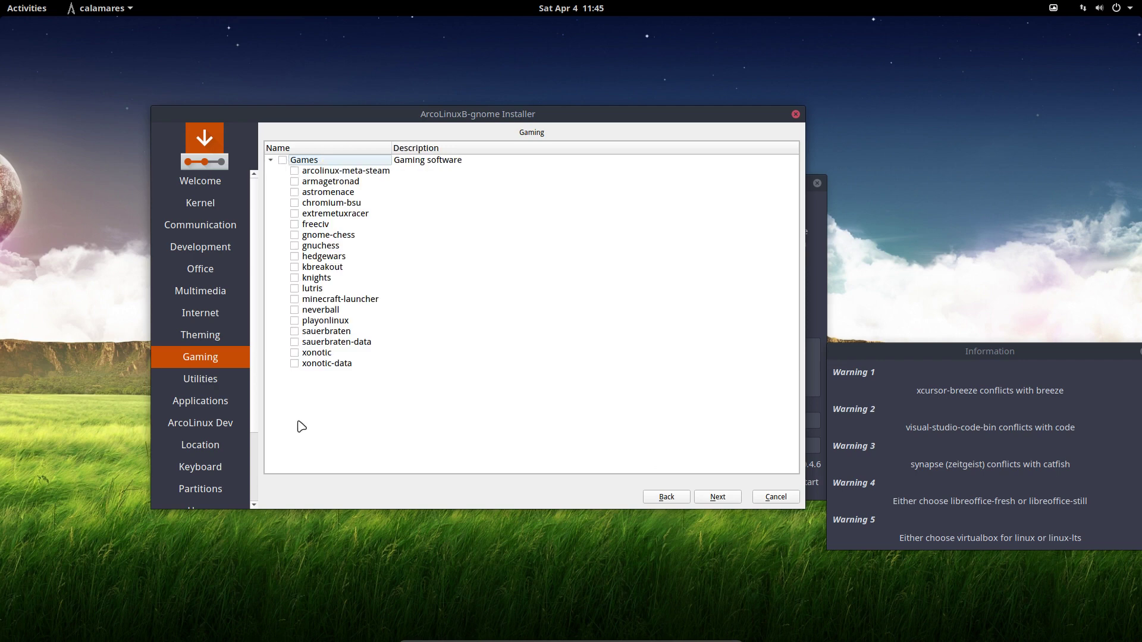
pyautogui.click(325, 172)
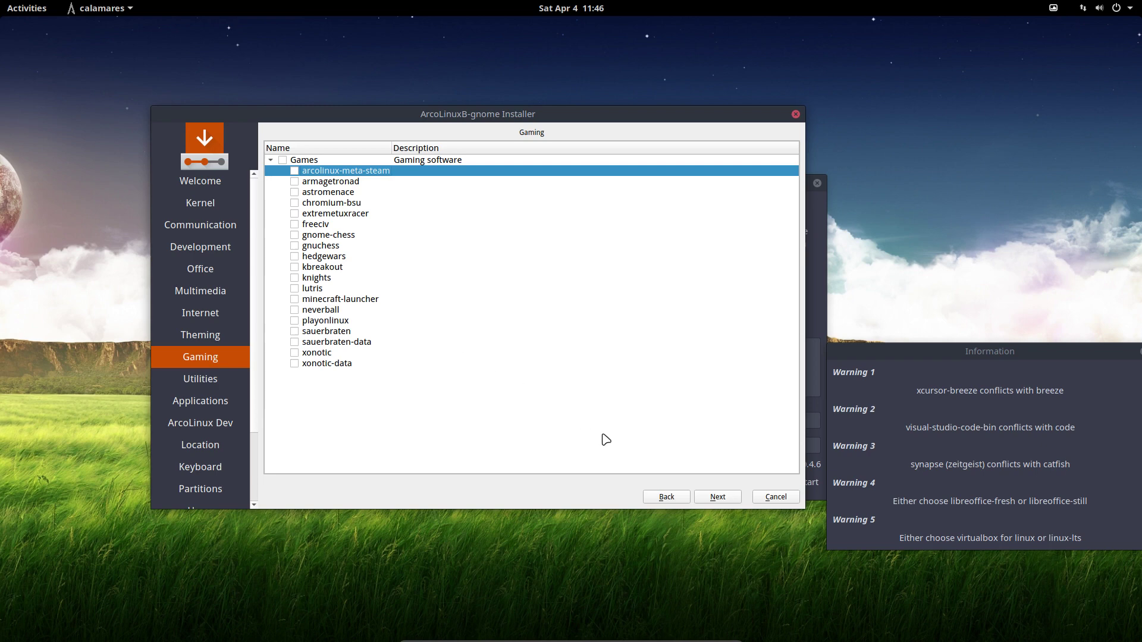
pyautogui.click(718, 497)
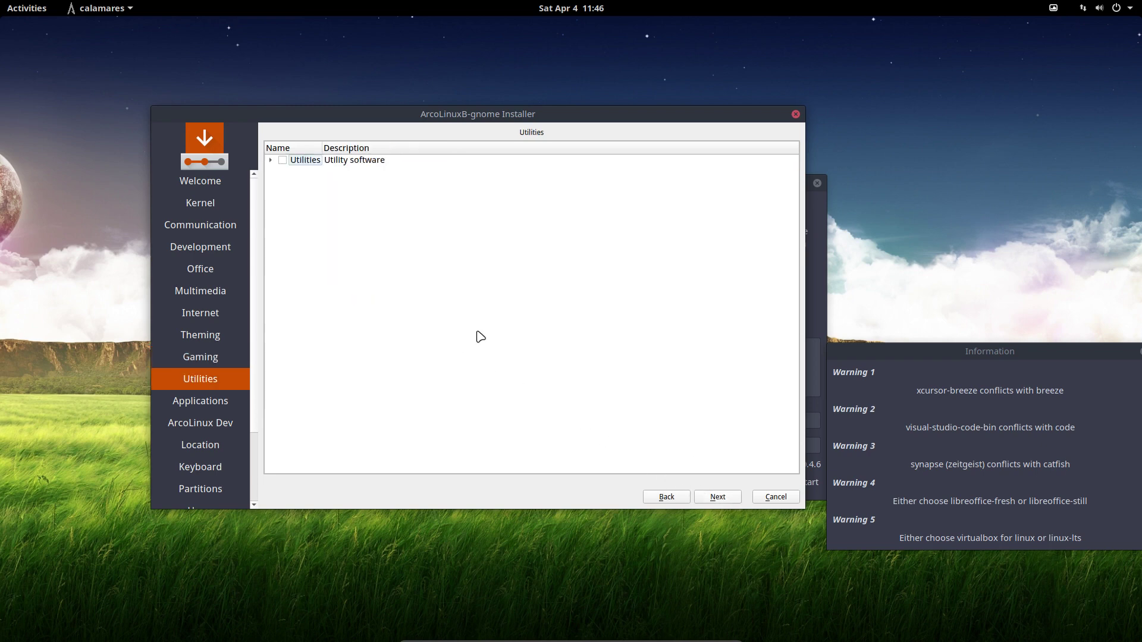
# Expand Utilities, highlight google-earth-pro without ticking it, and continue to Applications.
pyautogui.click(271, 160)
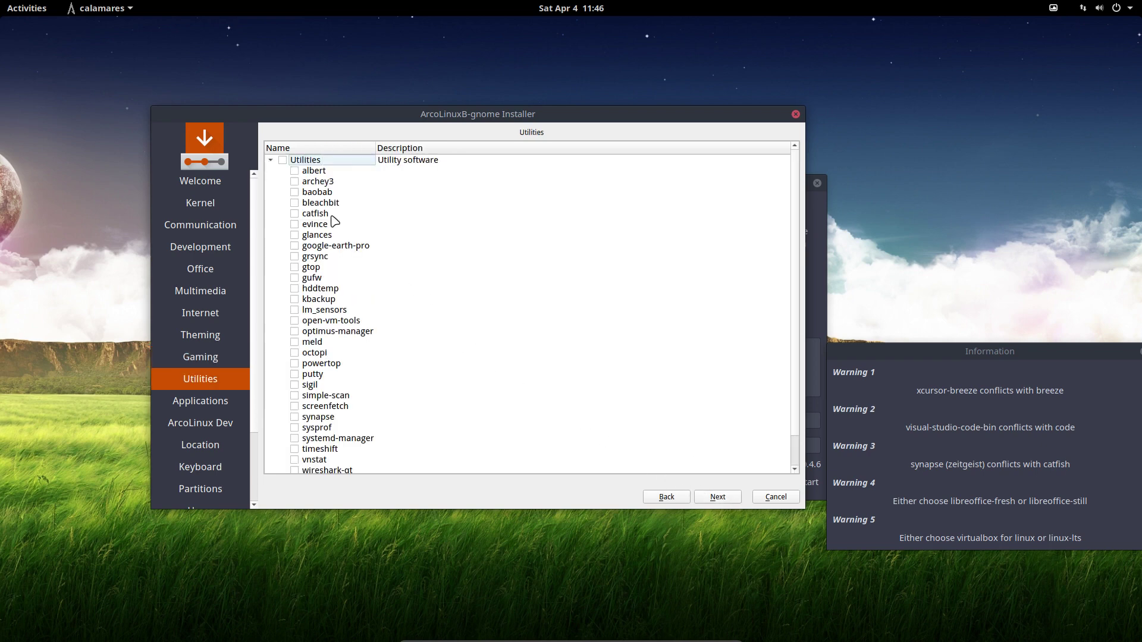
pyautogui.scroll(-1, 335, 222)
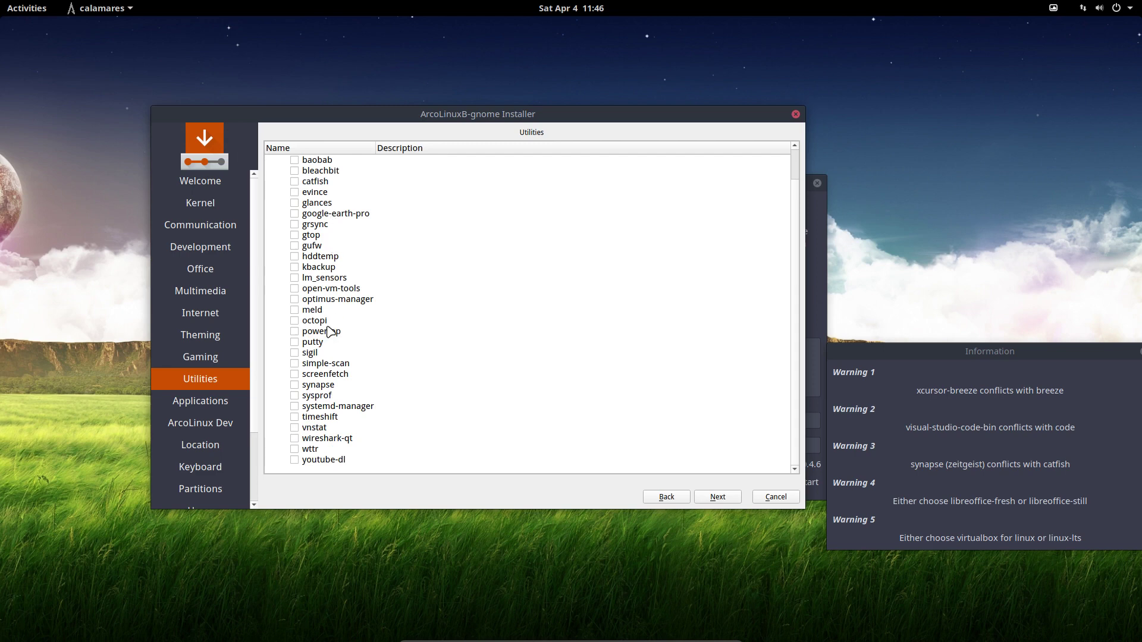
pyautogui.click(351, 215)
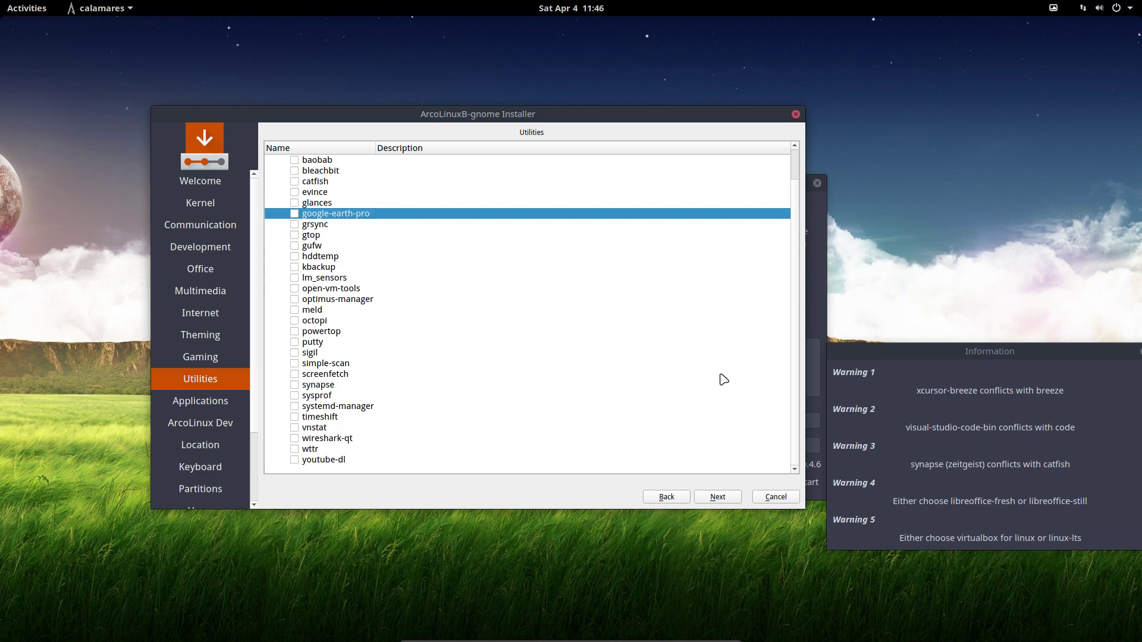
pyautogui.click(729, 500)
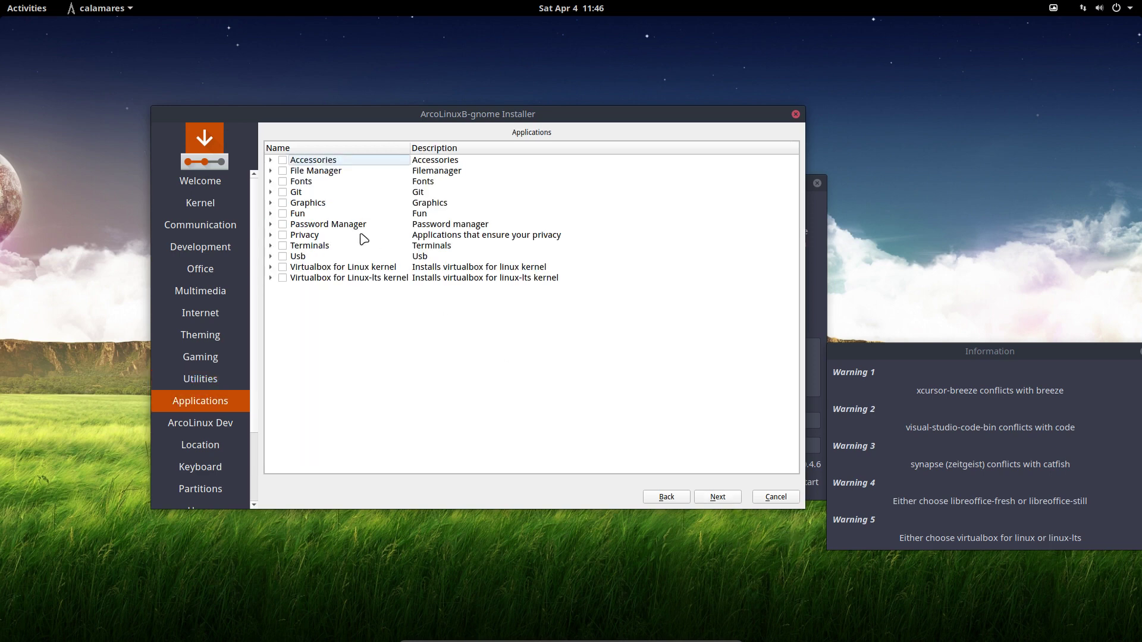
# Expand the Fonts, Git and Fun categories, then open the ArcoLinux Dev package list.
pyautogui.click(270, 182)
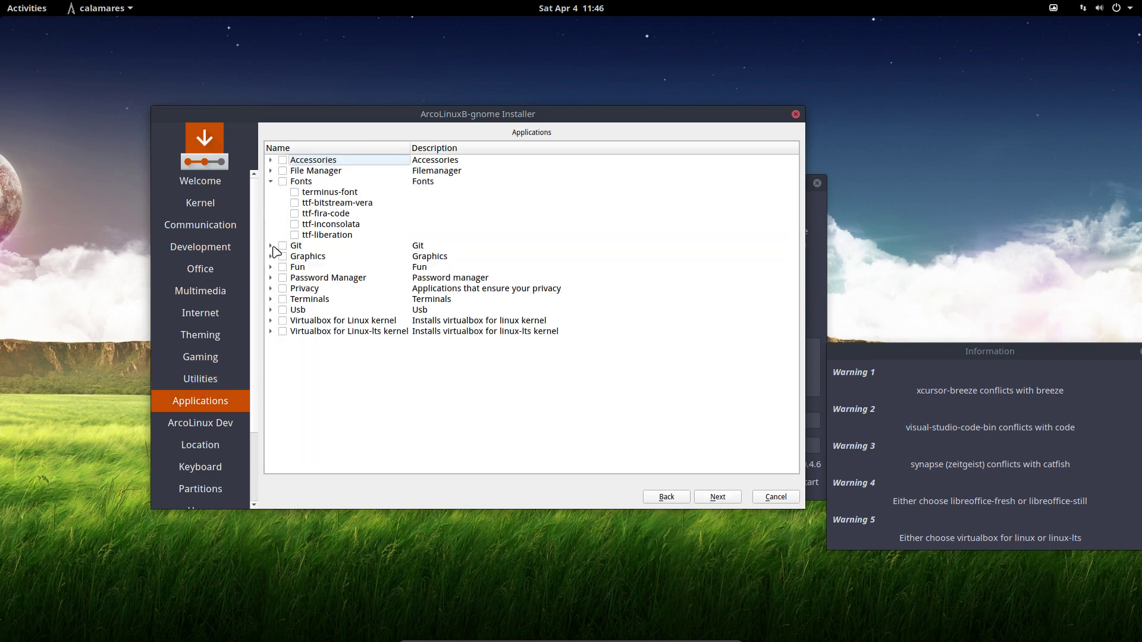
pyautogui.click(271, 246)
pyautogui.click(270, 309)
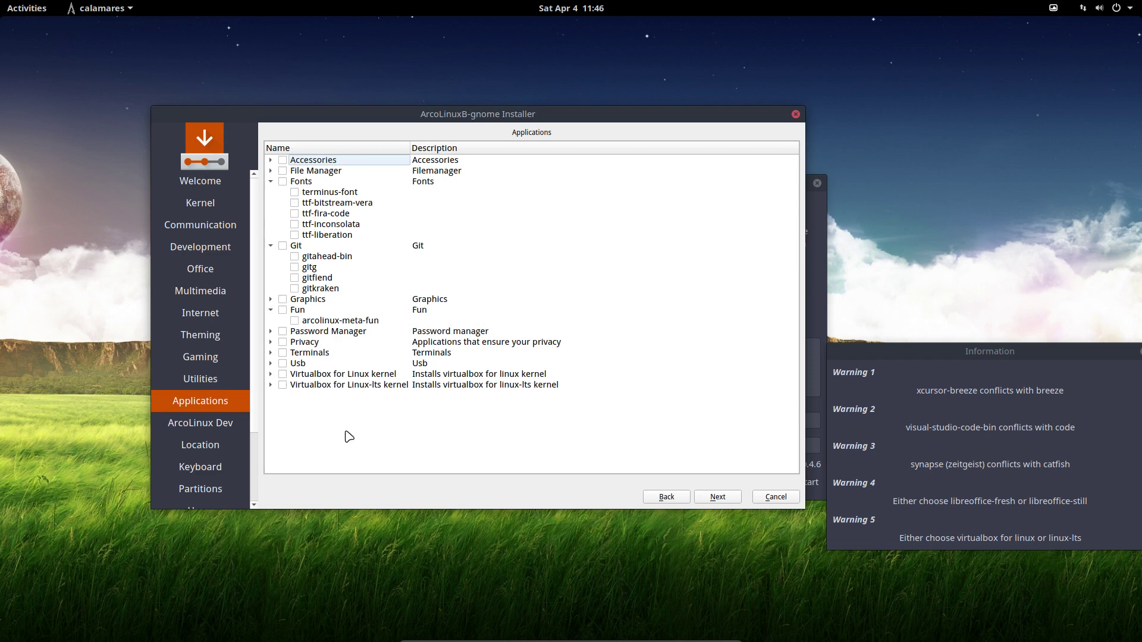
pyautogui.click(723, 498)
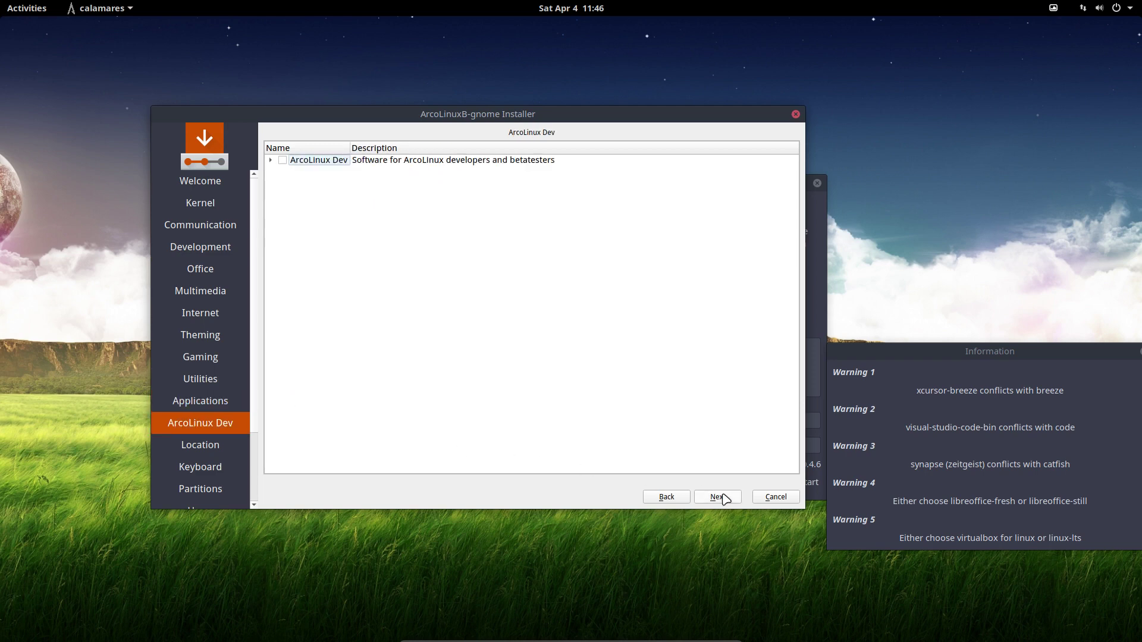
pyautogui.click(270, 160)
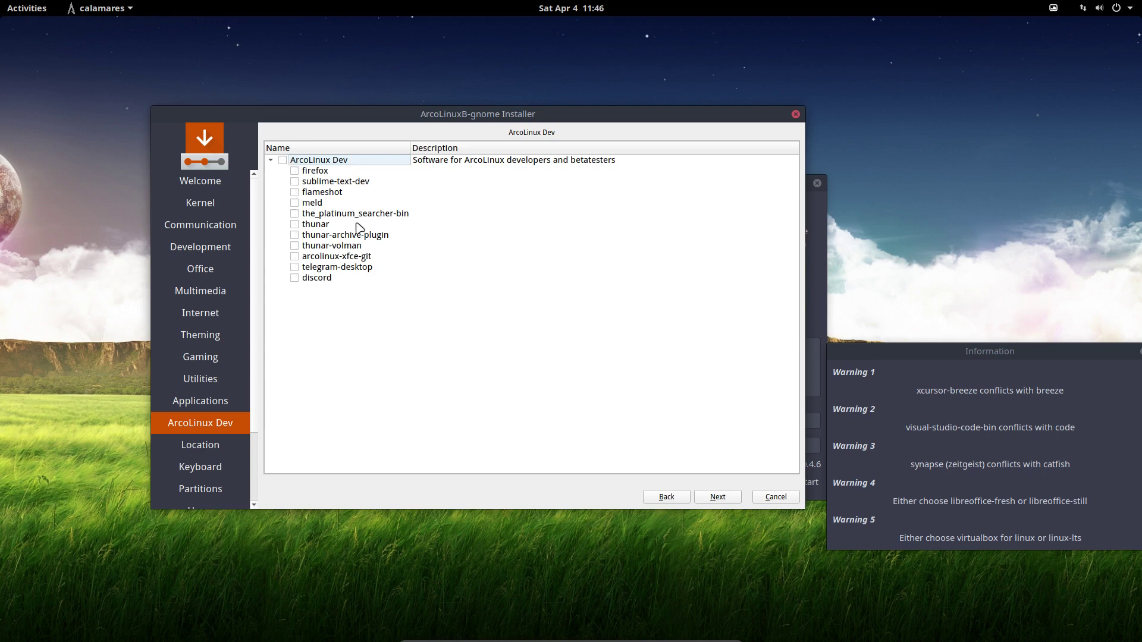
# Try Moscow, London, Amsterdam and Paris on the timezone map, settling on Europe/Brussels.
pyautogui.click(731, 501)
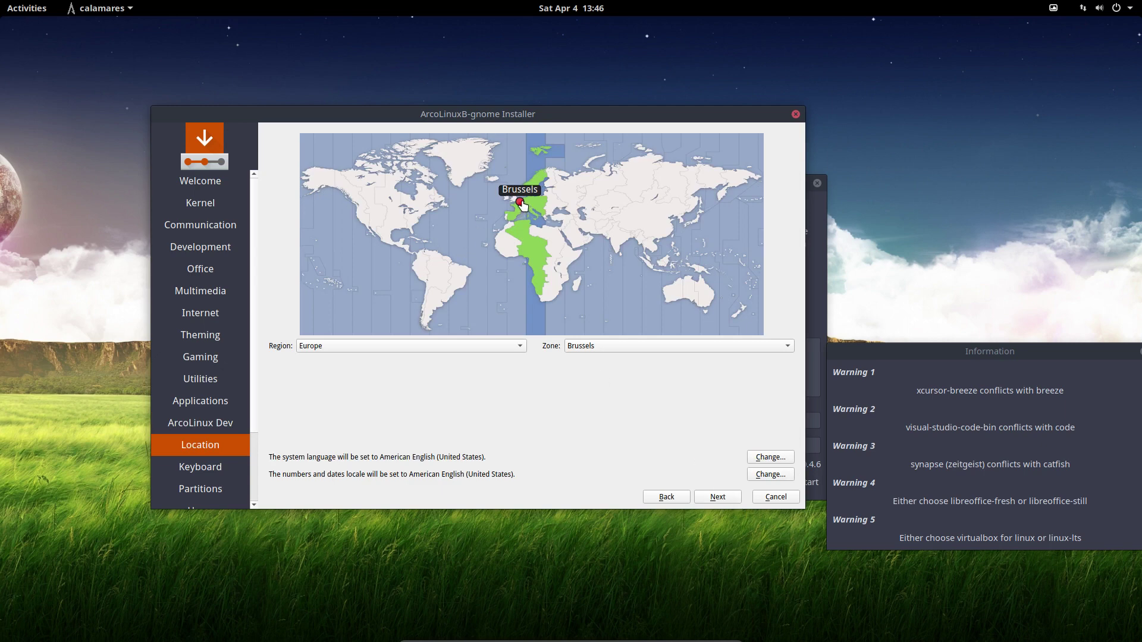
pyautogui.click(562, 196)
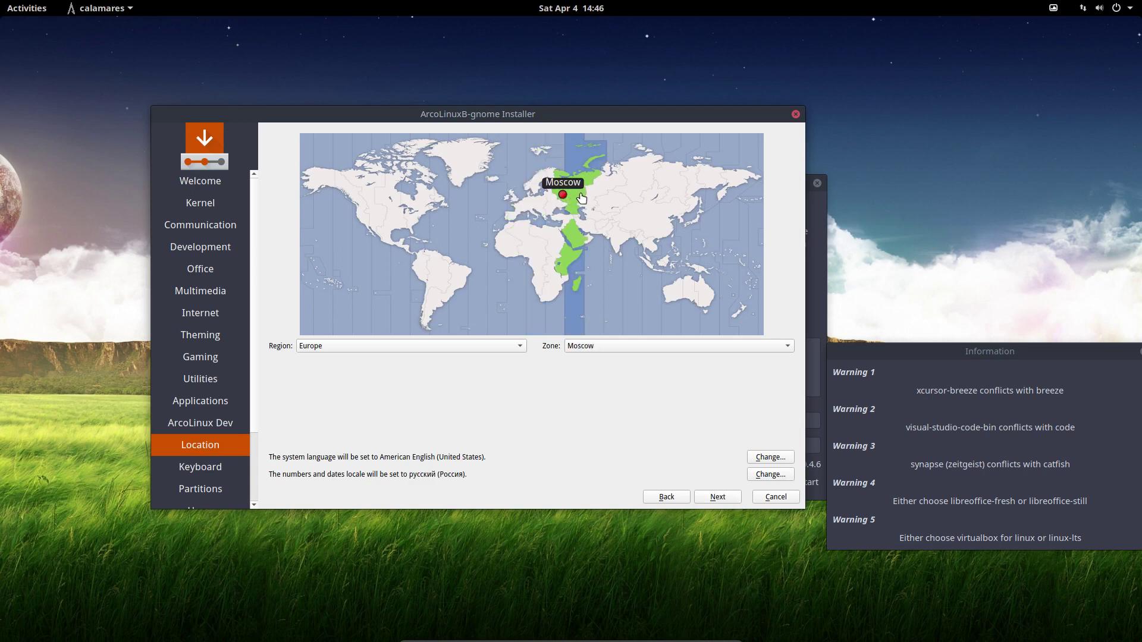
pyautogui.click(513, 201)
pyautogui.click(520, 200)
pyautogui.click(517, 205)
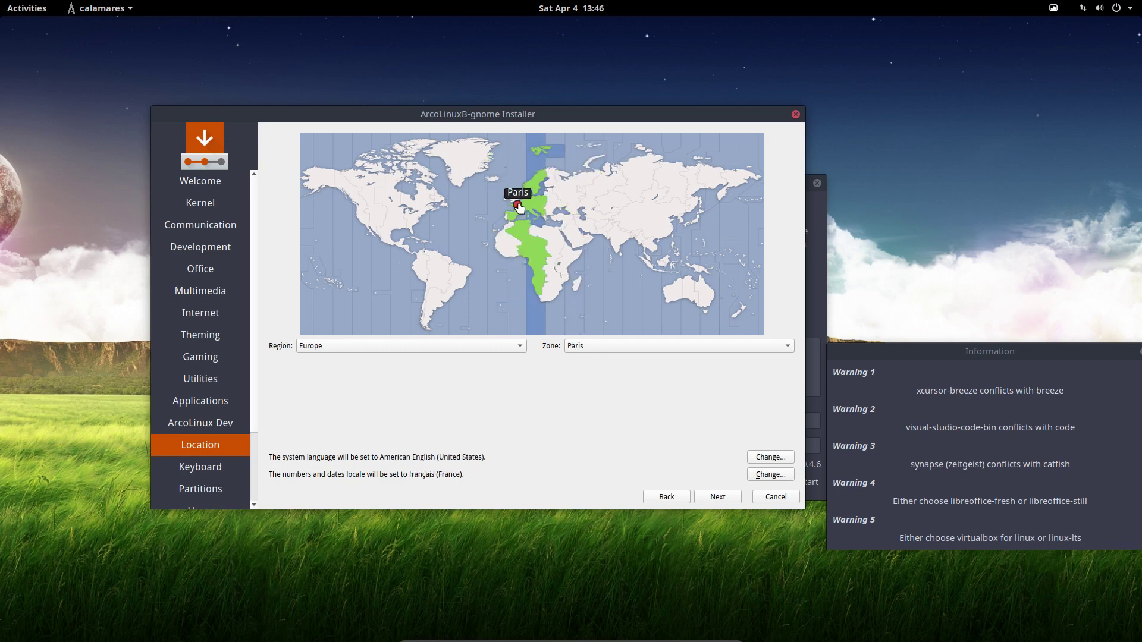
pyautogui.click(520, 201)
pyautogui.click(519, 202)
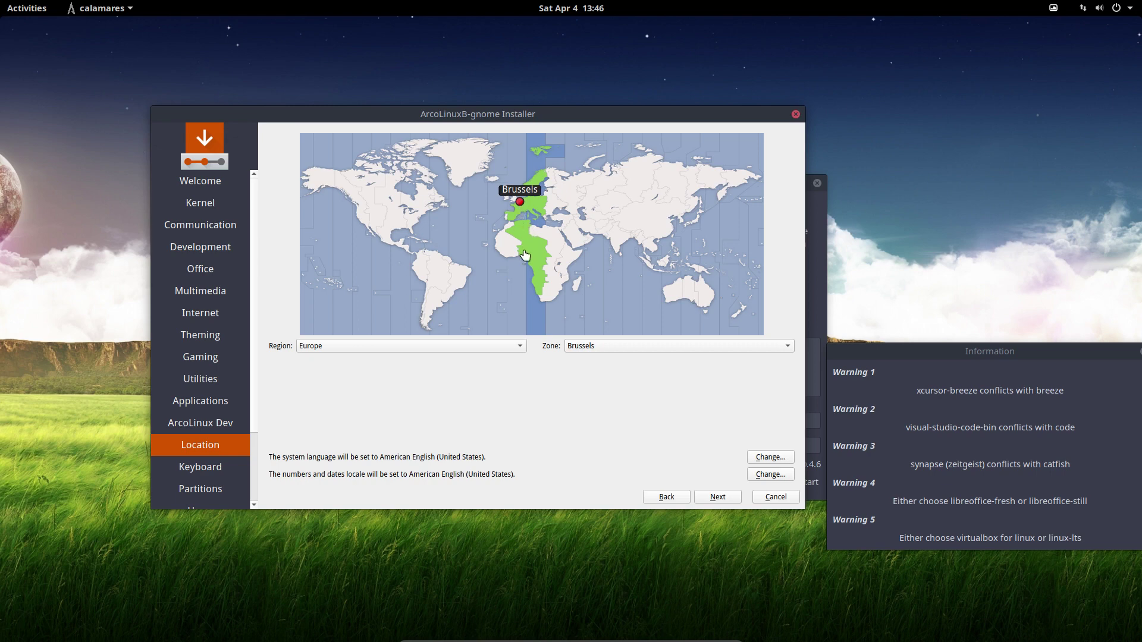
pyautogui.click(604, 351)
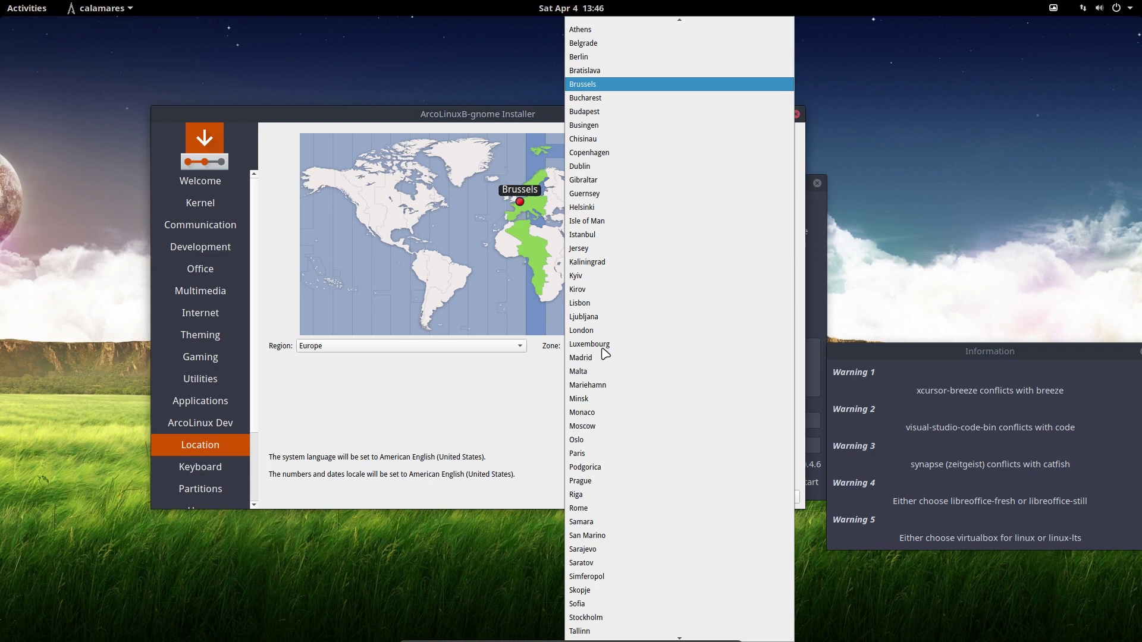
pyautogui.click(526, 400)
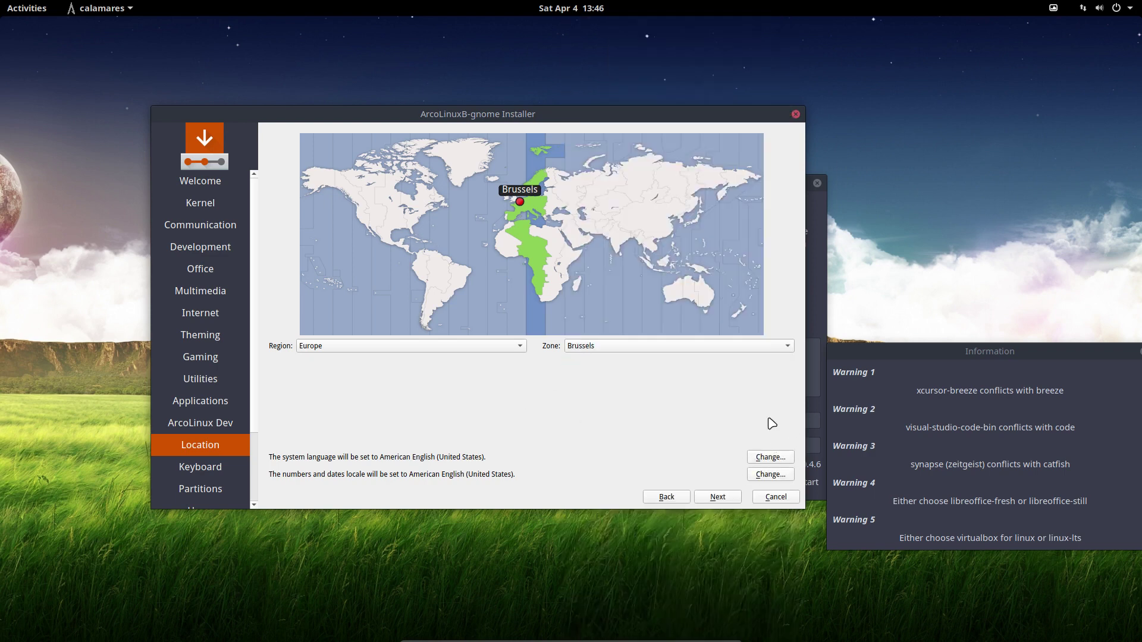
# Choose the Belgian keyboard layout and continue to disk partitioning.
pyautogui.click(727, 497)
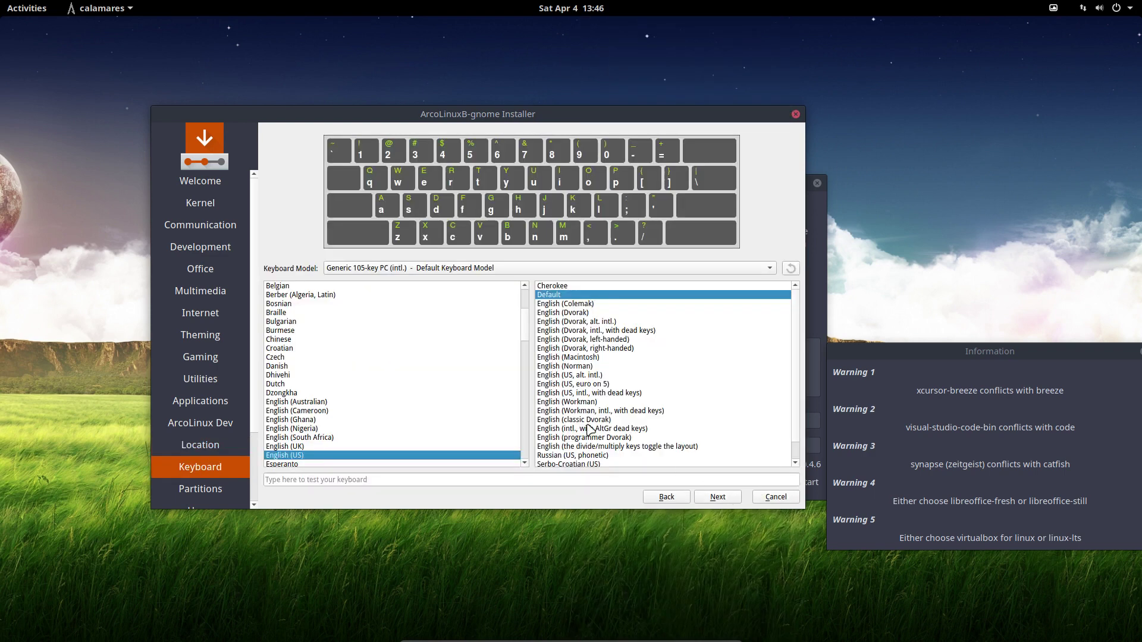
pyautogui.click(299, 288)
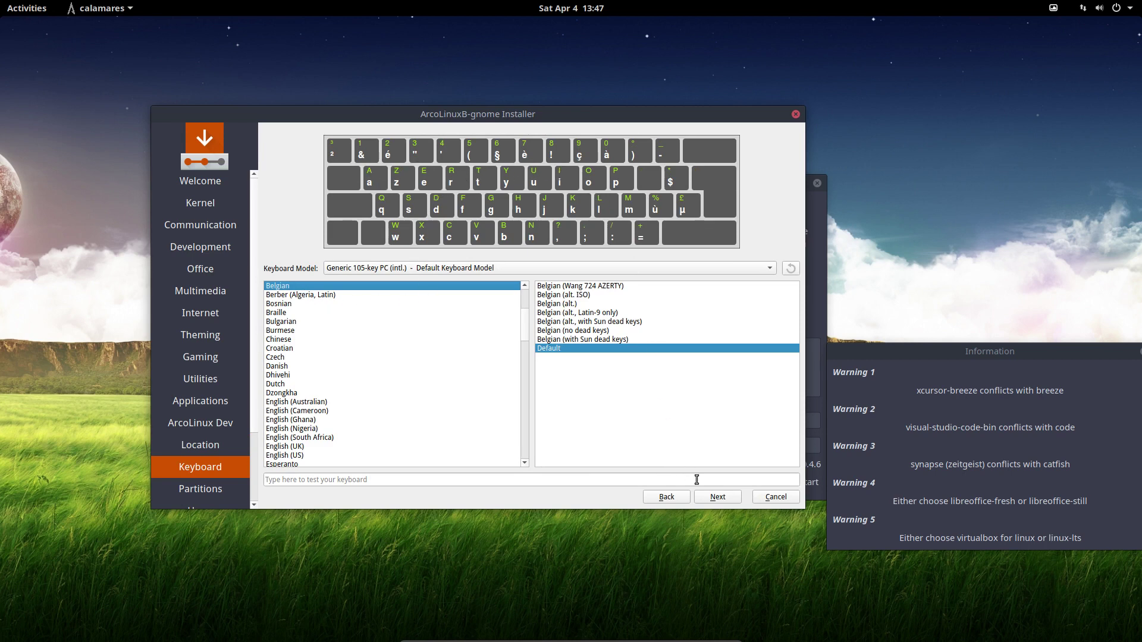
pyautogui.click(723, 500)
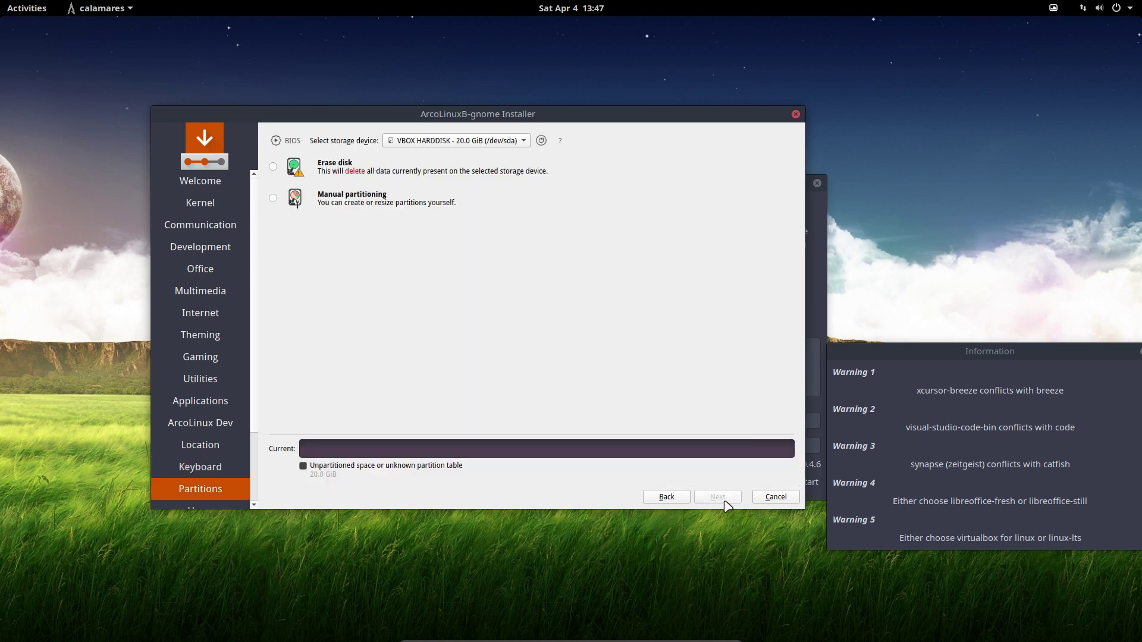
# Select Erase disk and try the swap options, including swap with hibernation, then glance at manual partitioning.
pyautogui.click(347, 174)
pyautogui.click(373, 201)
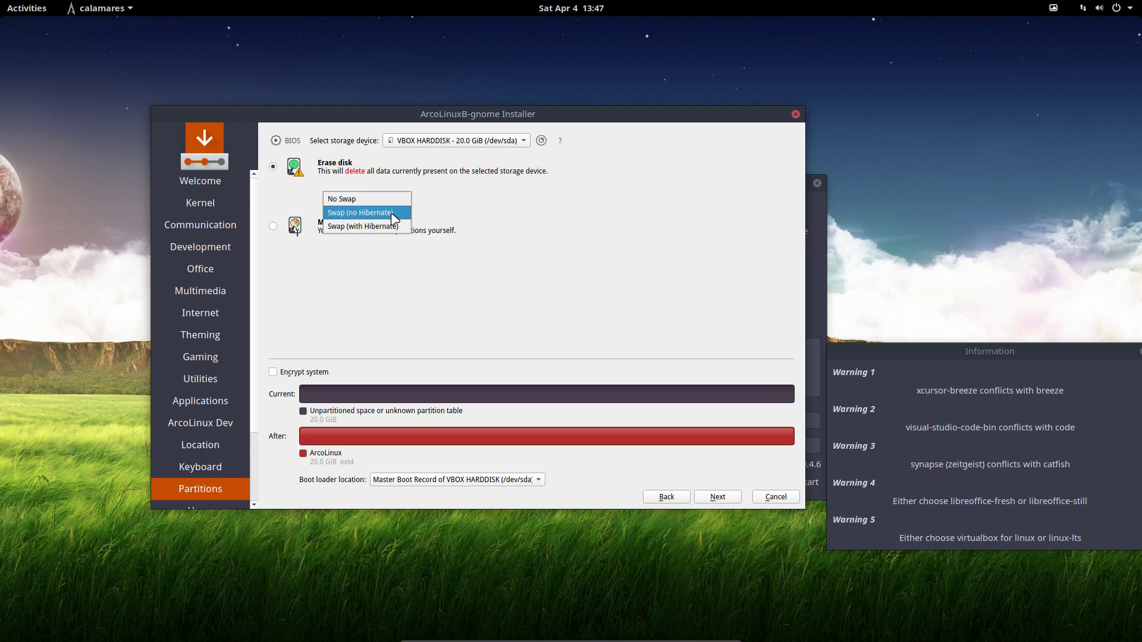
pyautogui.click(393, 213)
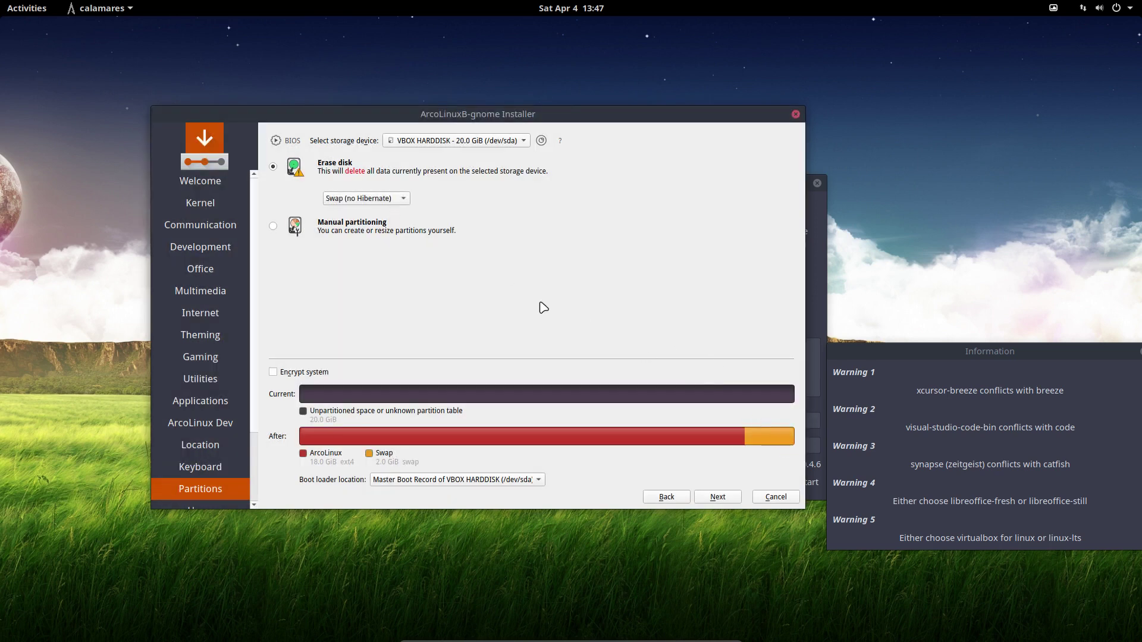
pyautogui.click(403, 200)
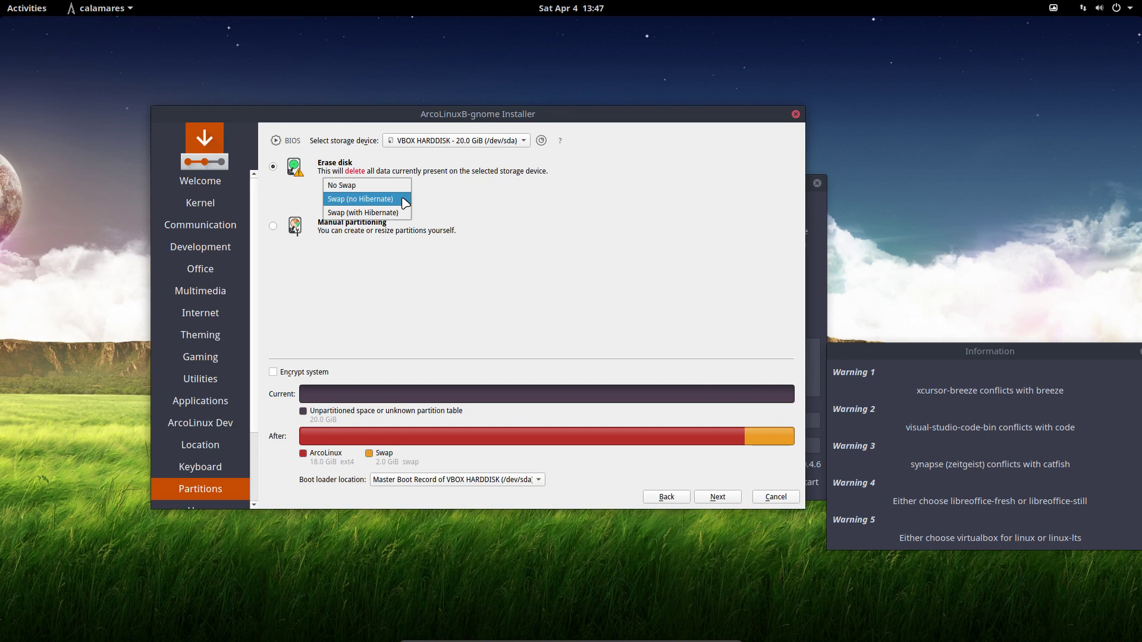
pyautogui.click(387, 213)
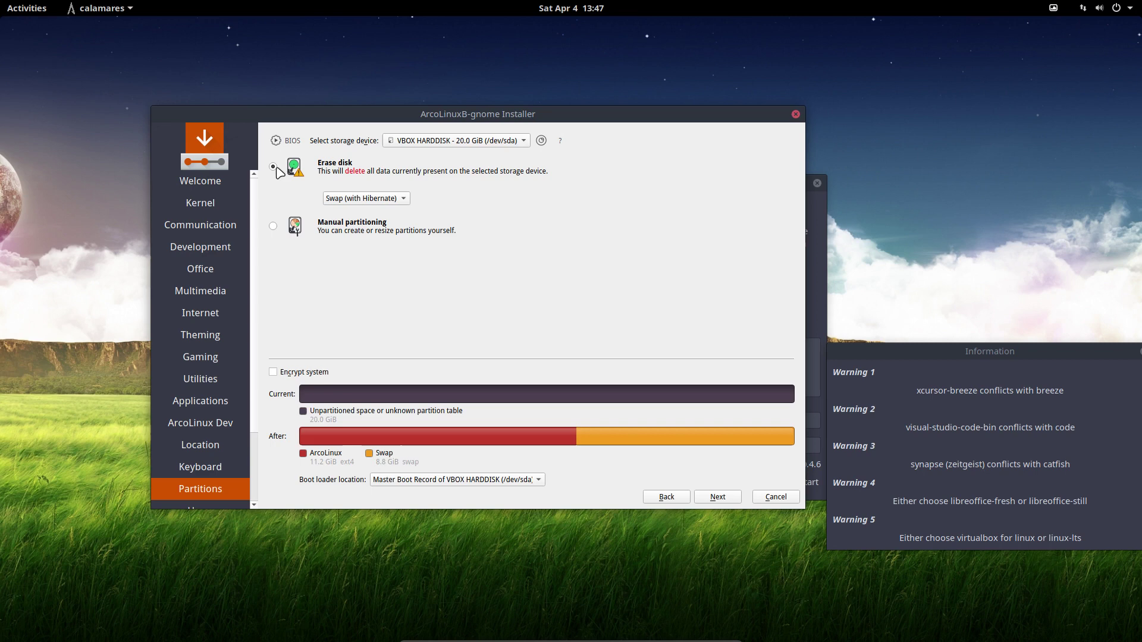
pyautogui.click(278, 225)
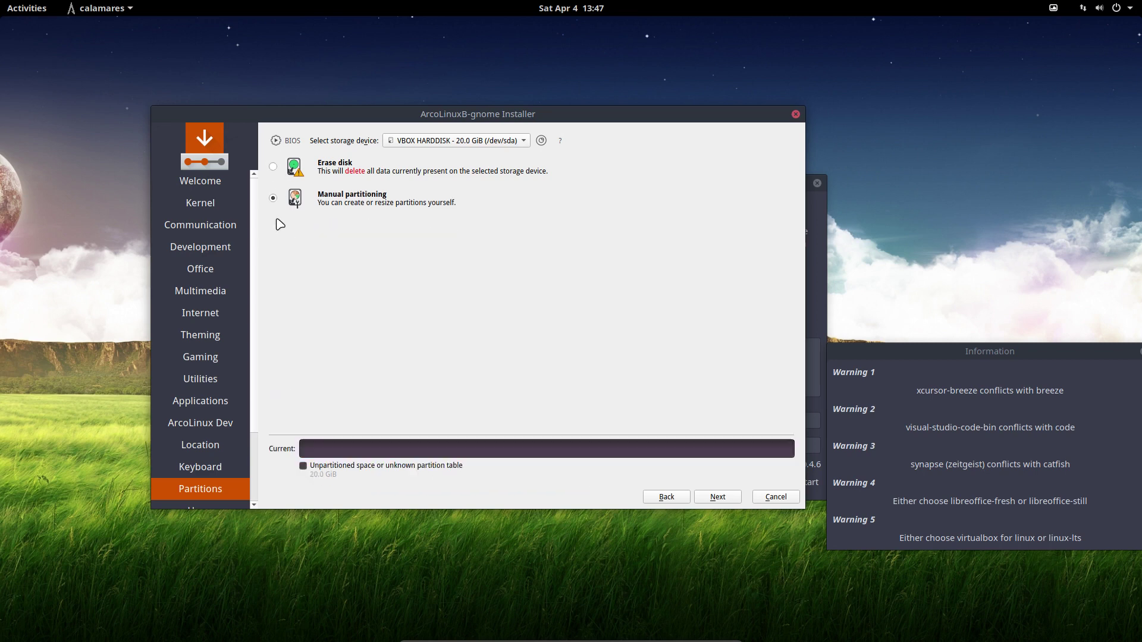
pyautogui.click(273, 166)
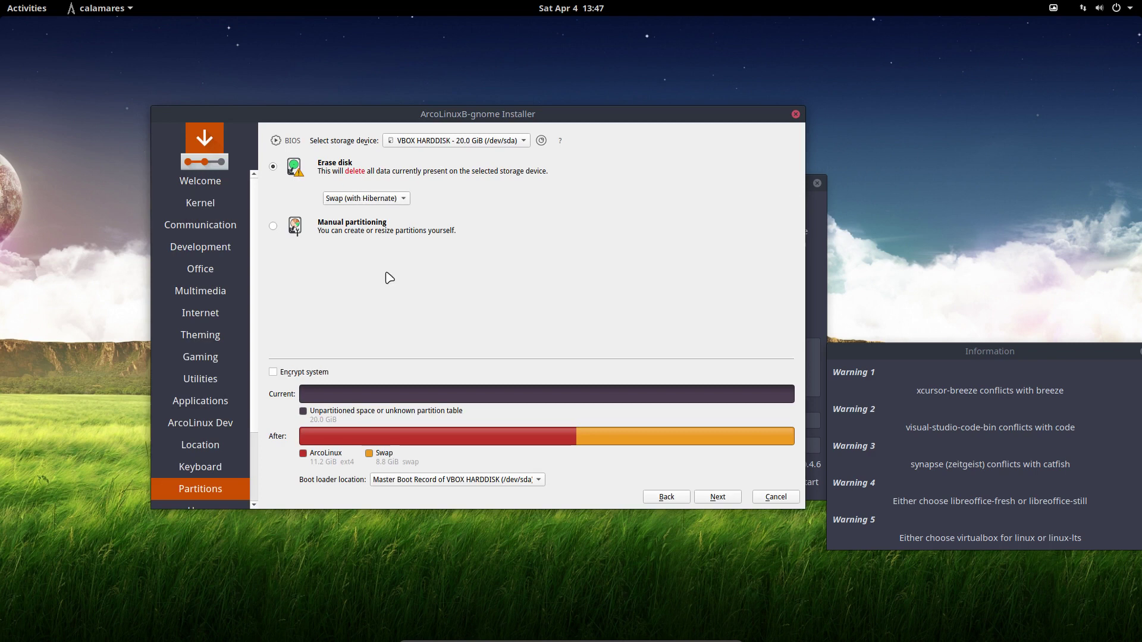
# Try Encrypt system, then settle on No Swap with encryption unchecked.
pyautogui.click(314, 371)
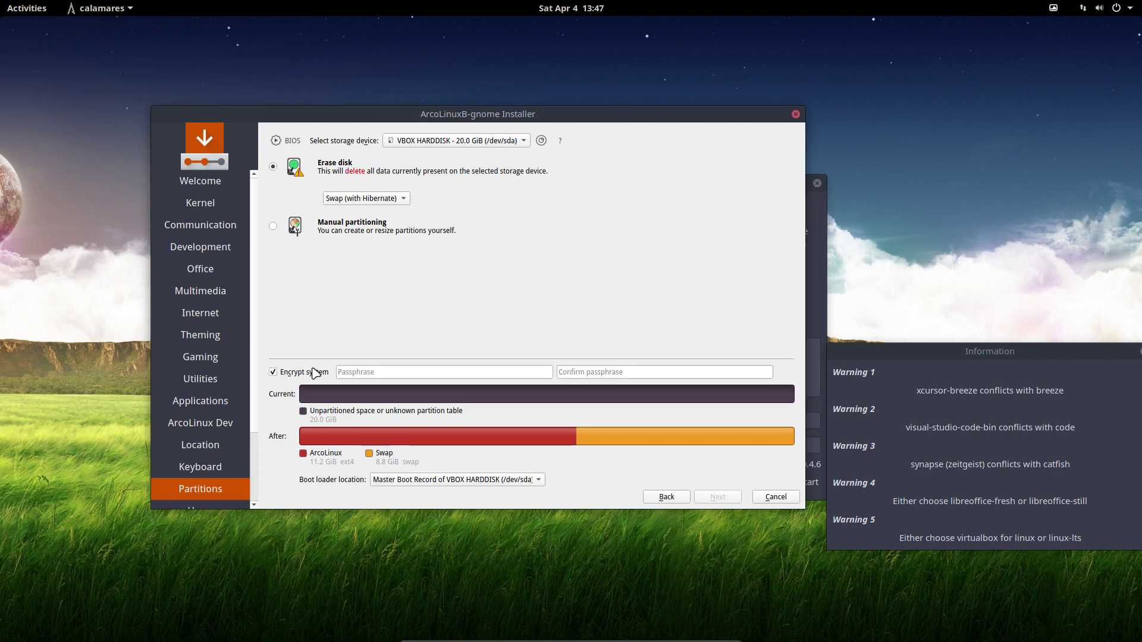
pyautogui.click(354, 198)
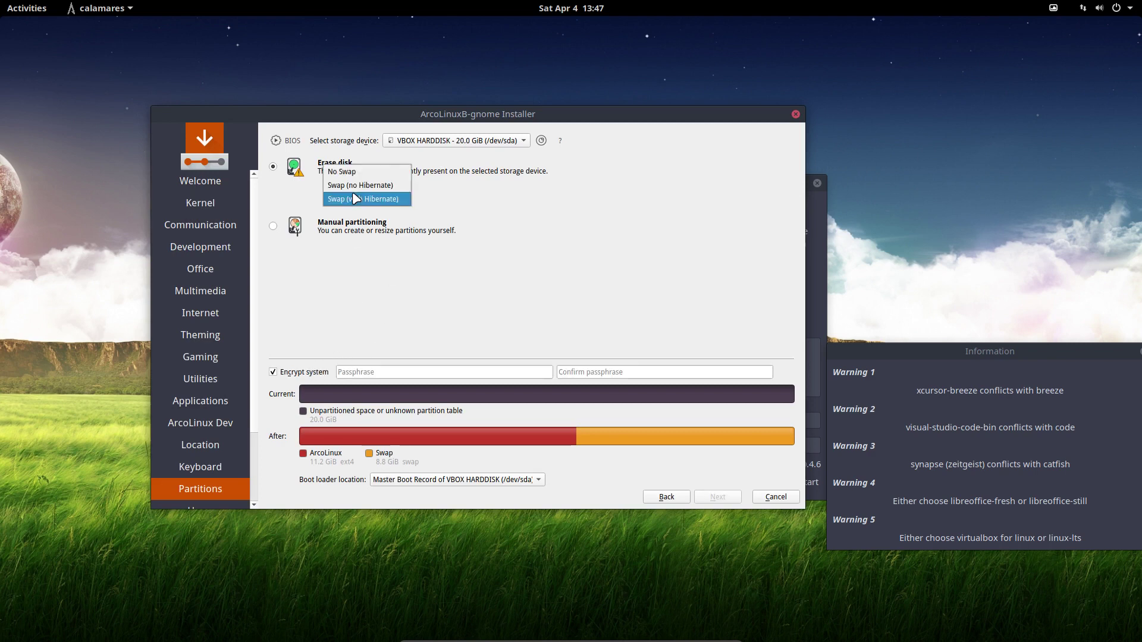
pyautogui.click(345, 294)
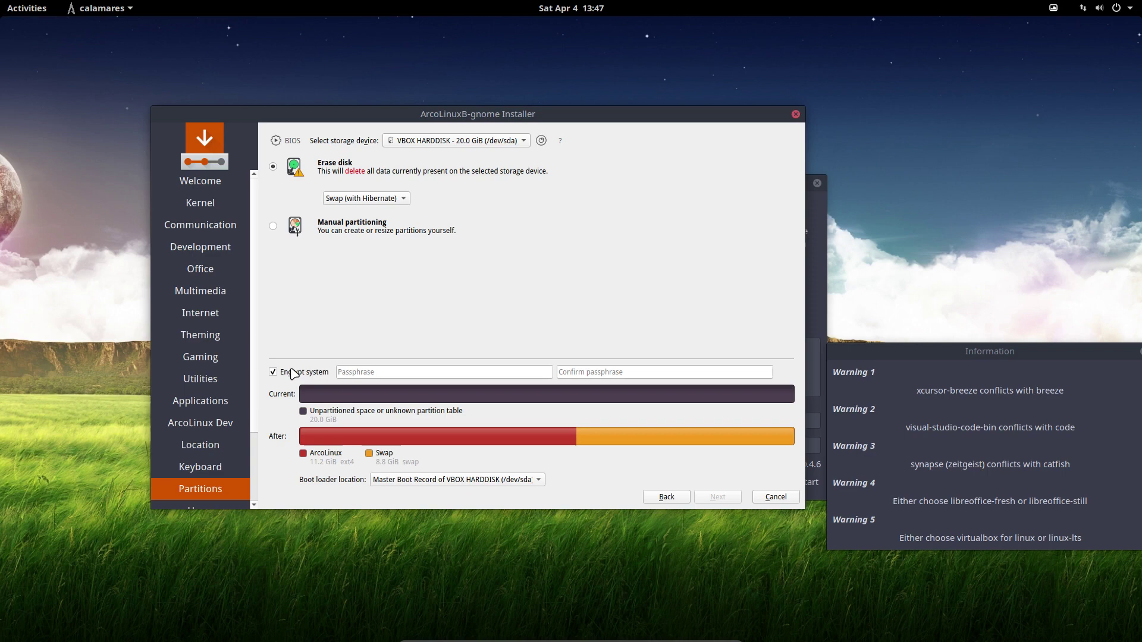
pyautogui.click(290, 372)
pyautogui.click(396, 199)
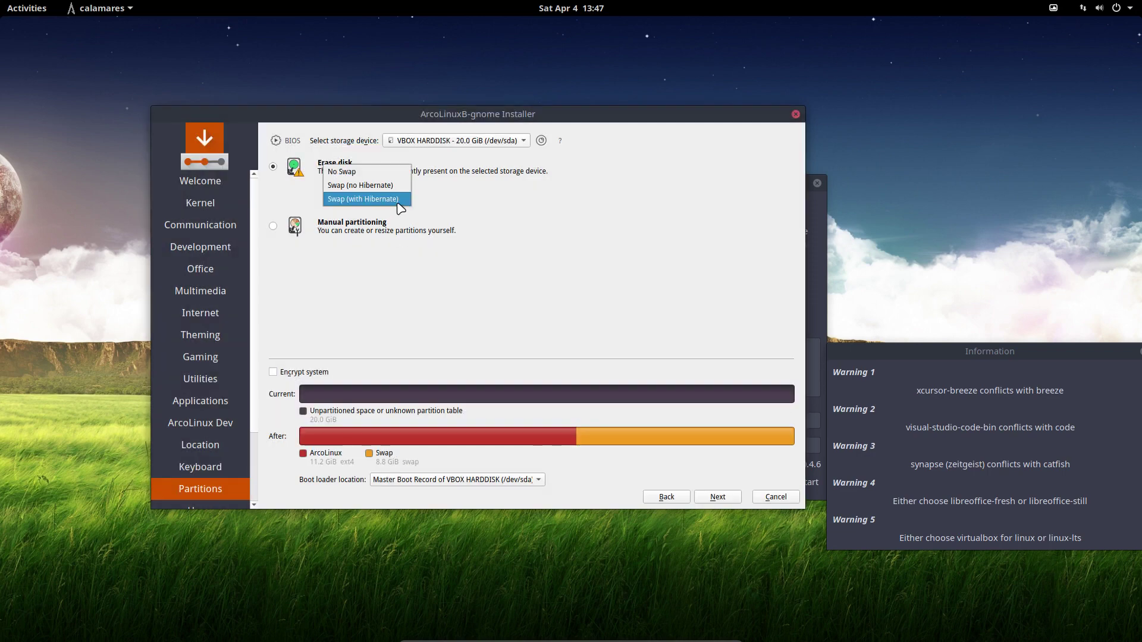
pyautogui.click(381, 168)
# Enter the user's full name, login and computer name 'test', with auto-login and the same password for admin.
pyautogui.click(723, 497)
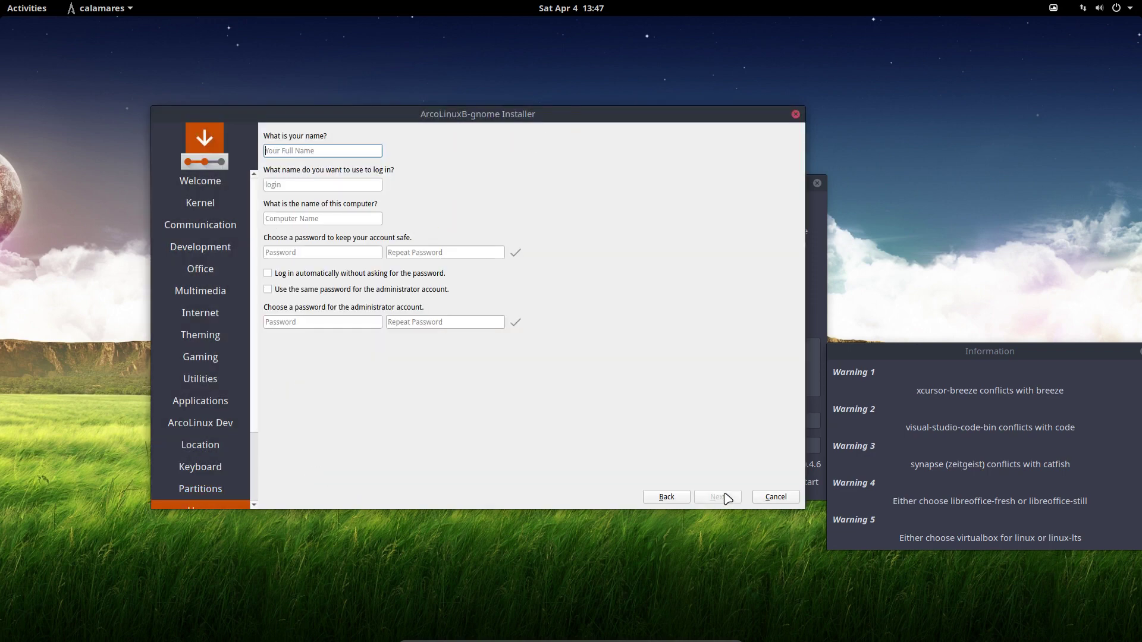
pyautogui.write('erik')
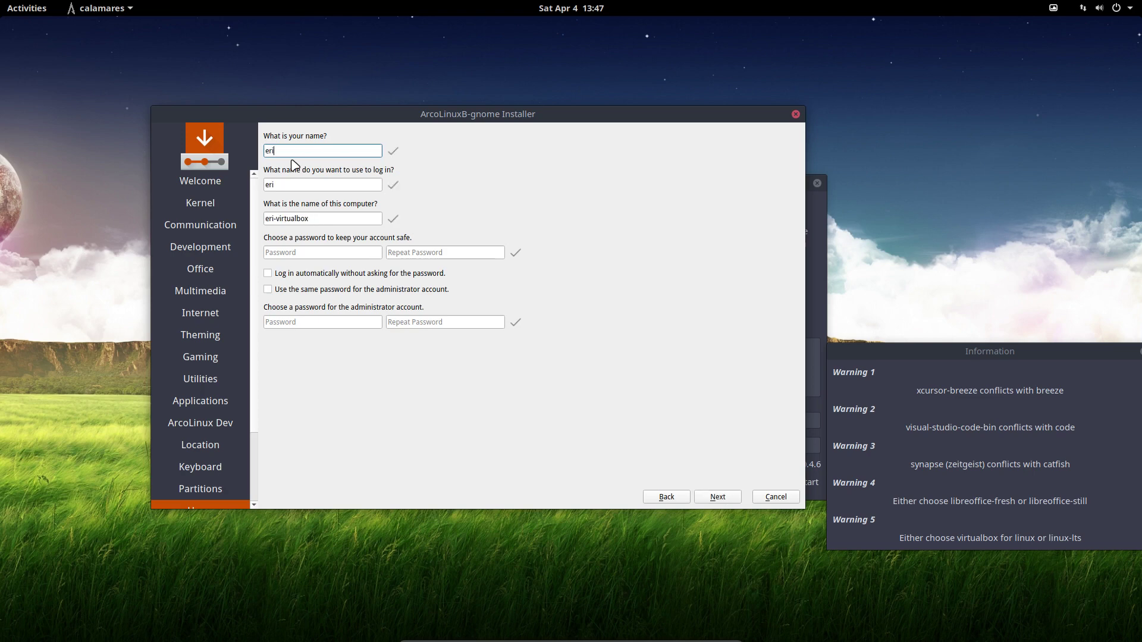
pyautogui.press('Tab')
pyautogui.press('Tab')
pyautogui.press('Tab')
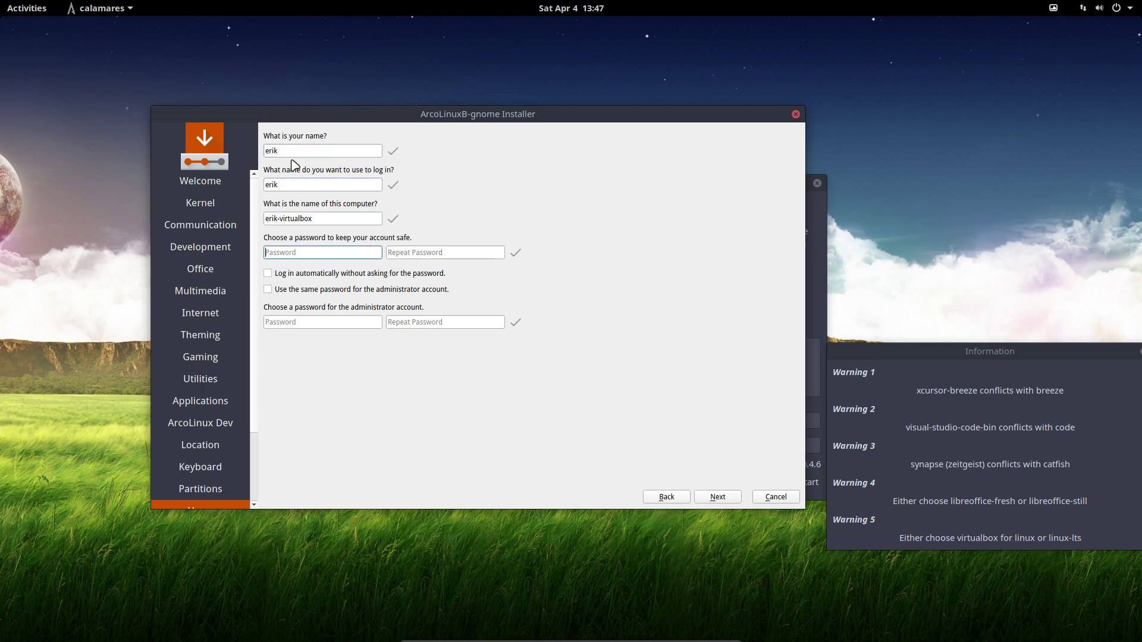
pyautogui.write('test')
pyautogui.press('Tab')
pyautogui.write('test')
pyautogui.press('Tab')
pyautogui.press('space')
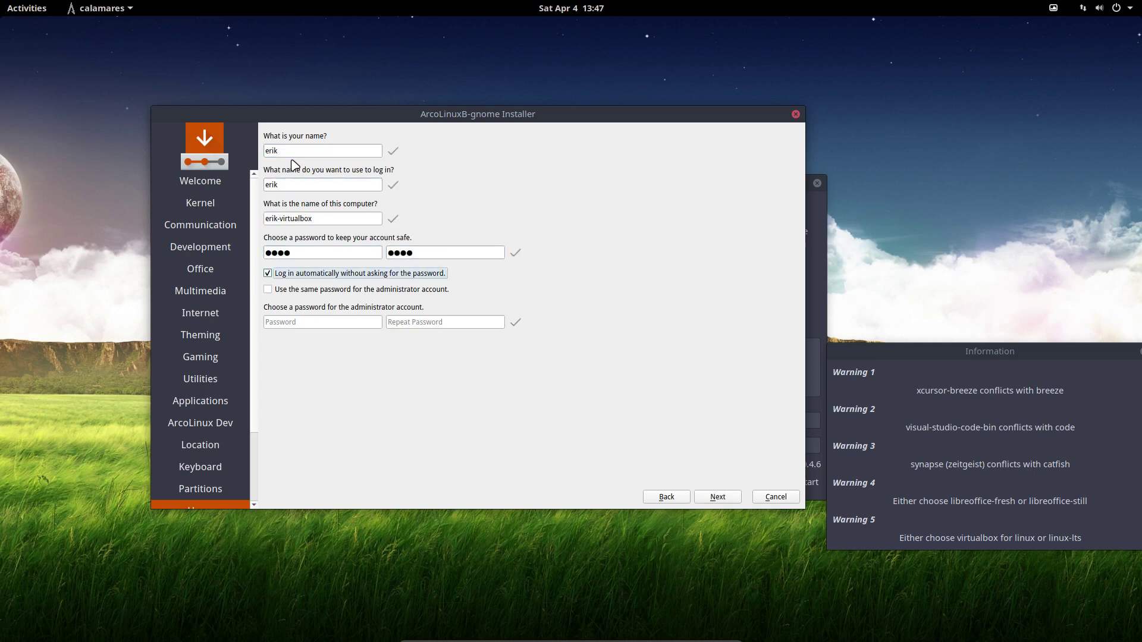
pyautogui.click(321, 290)
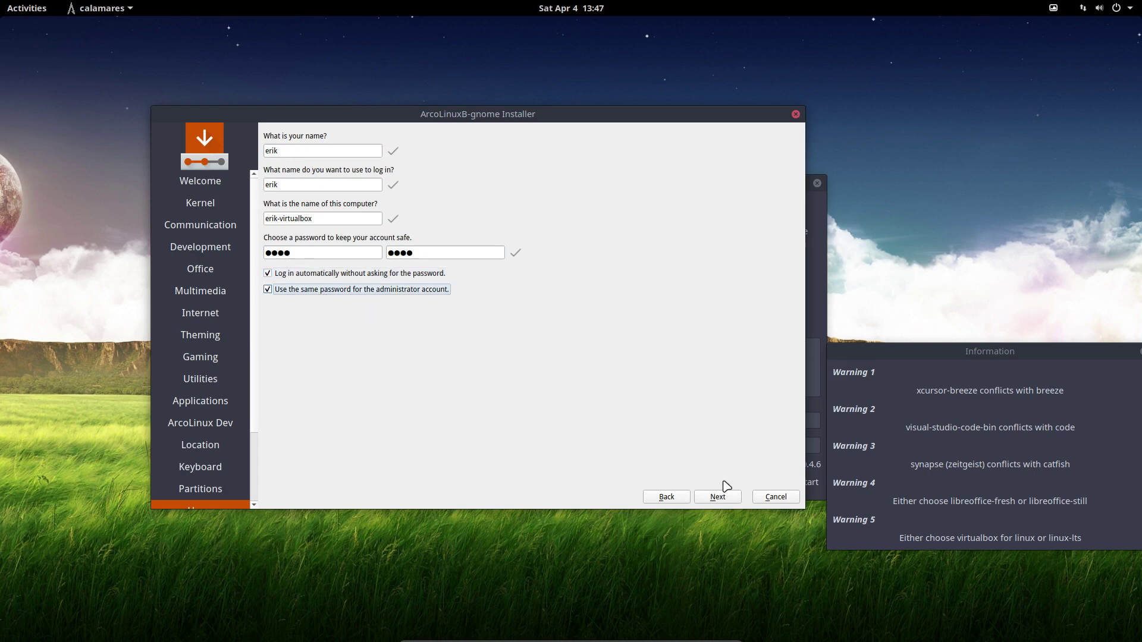
# Review the installation summary, bring the package conflict warnings forward, and start installing.
pyautogui.click(727, 499)
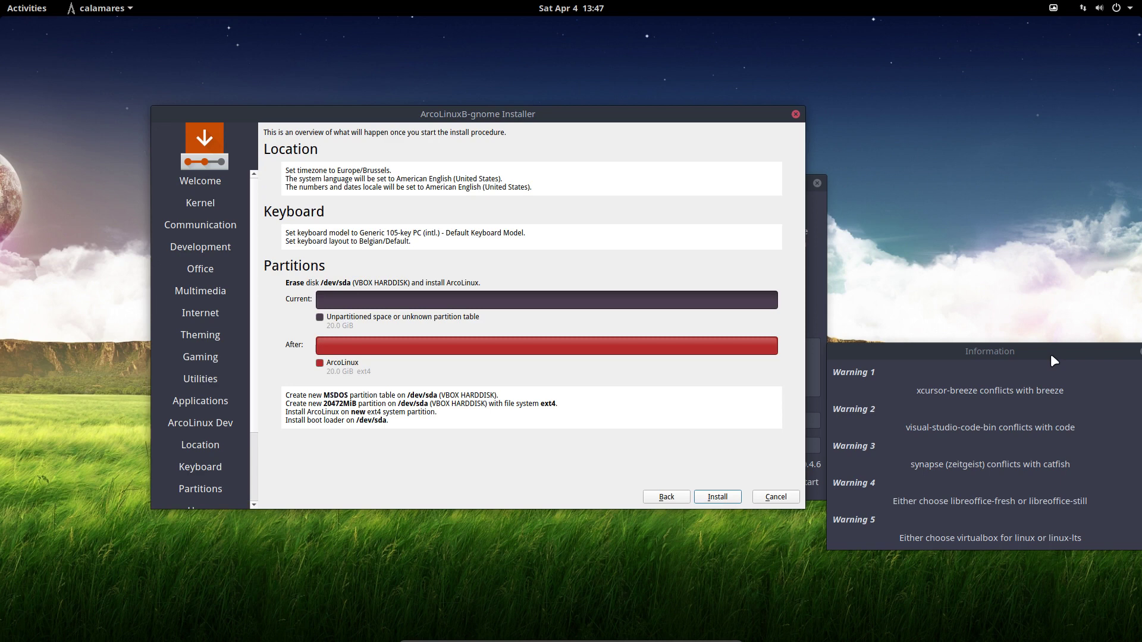
pyautogui.click(1050, 354)
pyautogui.click(954, 346)
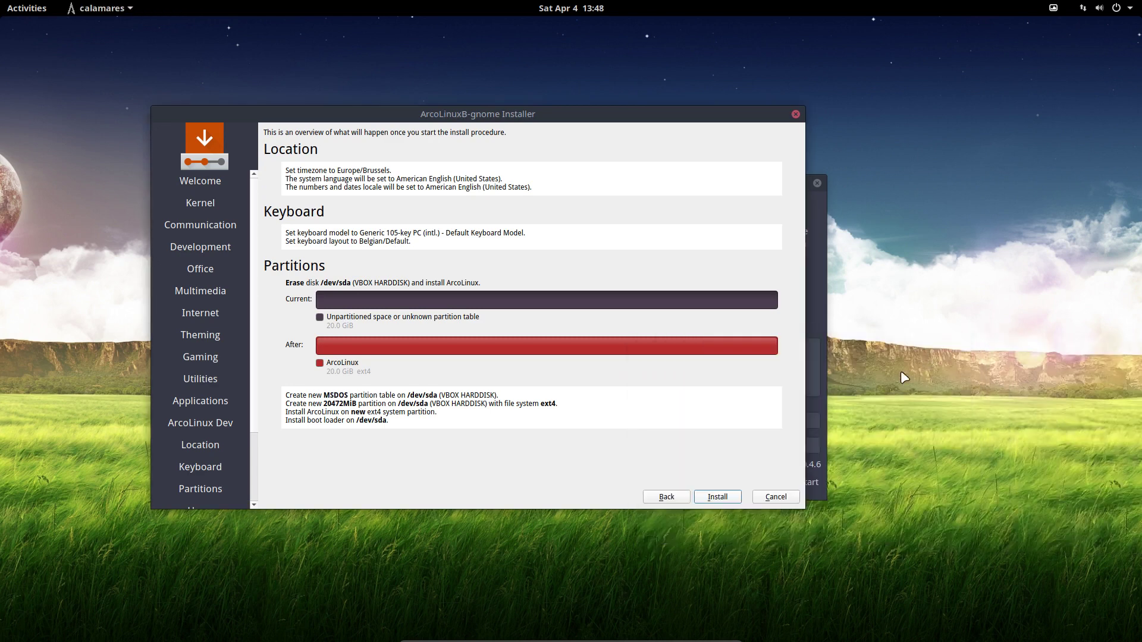
# Confirm Install now and shift the installer window aside while the installation runs.
pyautogui.click(730, 501)
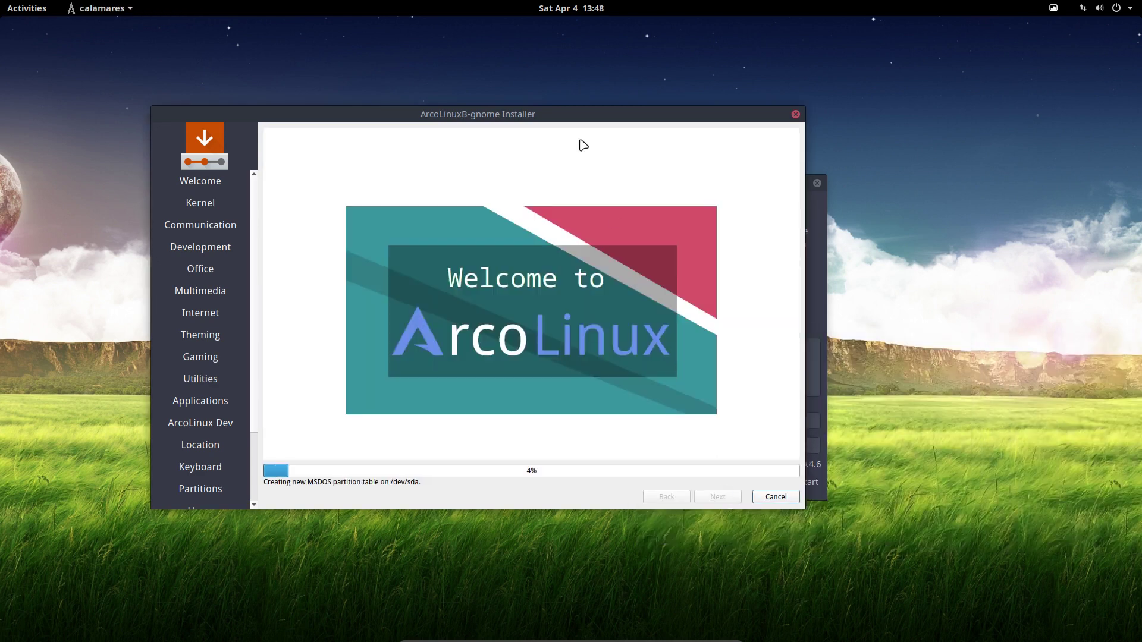
pyautogui.moveTo(499, 113); pyautogui.dragTo(586, 130)
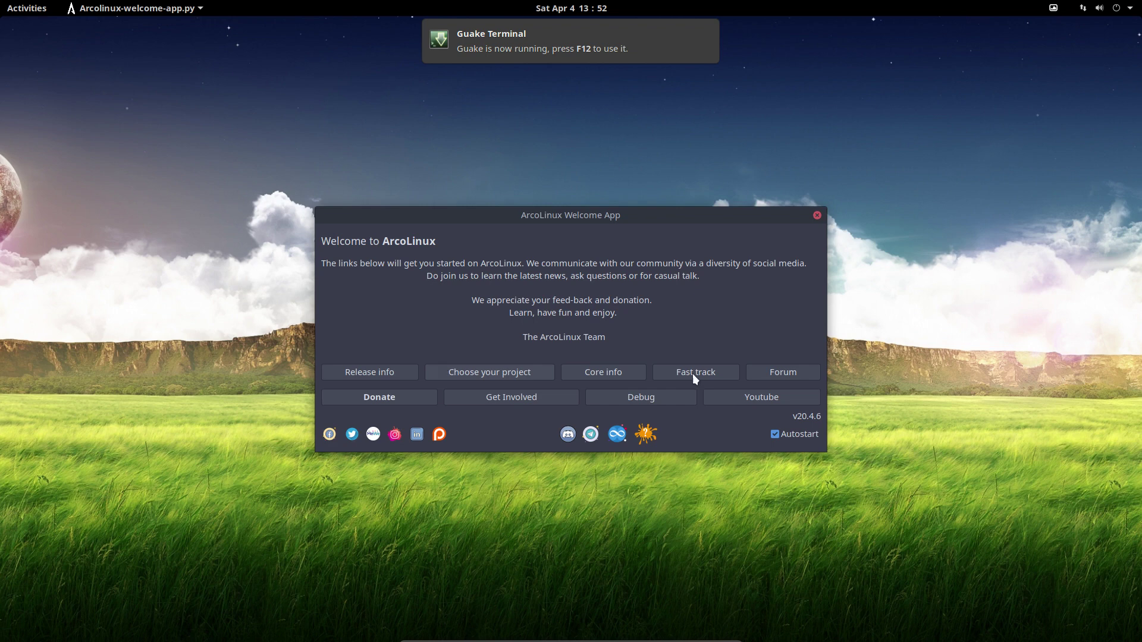
# Turn off Autostart for the ArcoLinux Welcome App and close it.
pyautogui.click(787, 435)
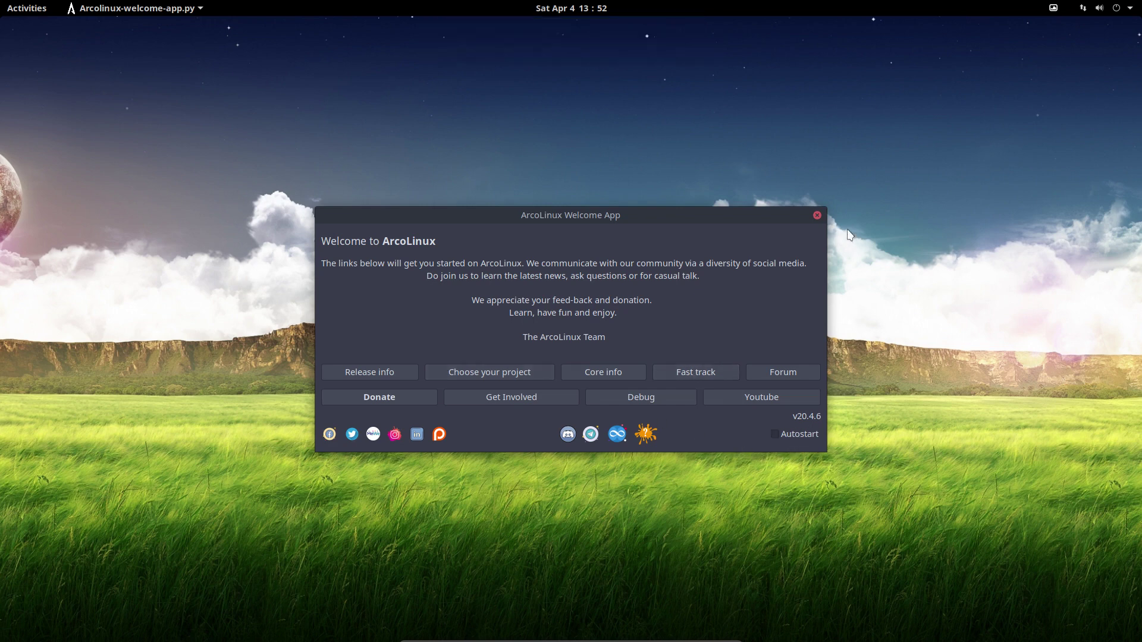
pyautogui.click(818, 214)
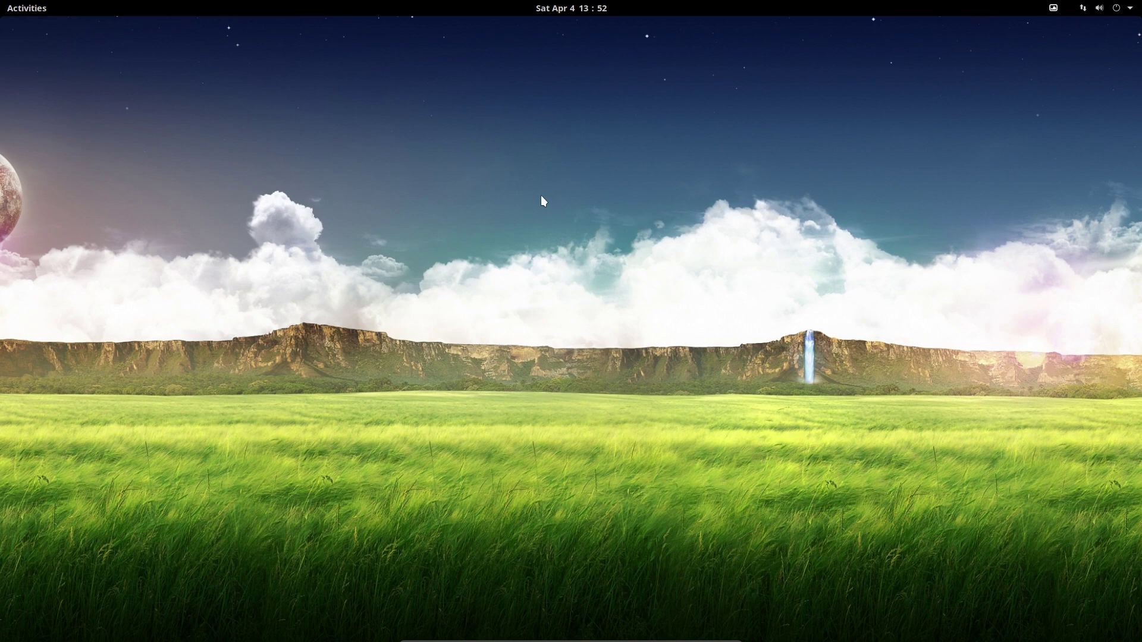
# Run 'update' in Guake with the sudo password, aborting at the upgrade confirmation.
pyautogui.press('F12')
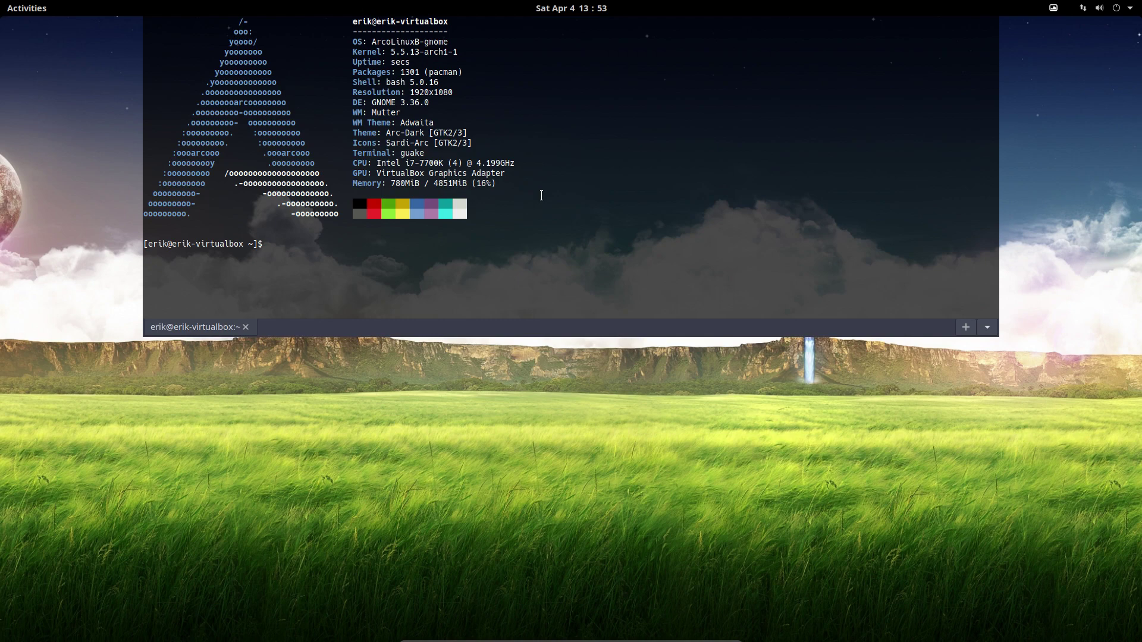
pyautogui.write('update')
pyautogui.press('Return')
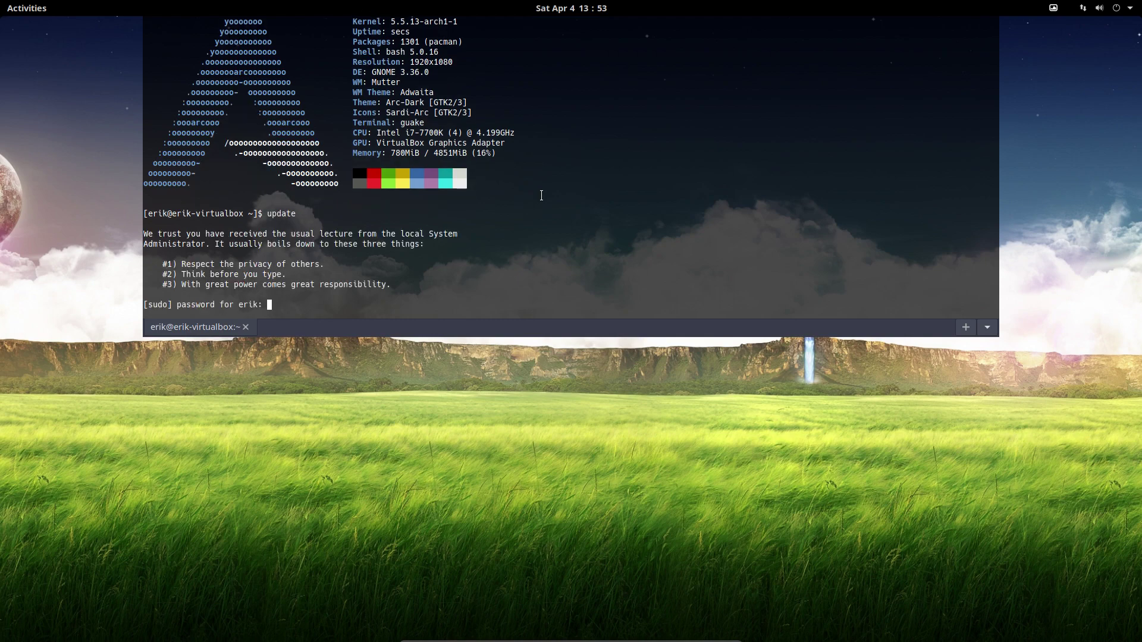
pyautogui.press('Return')
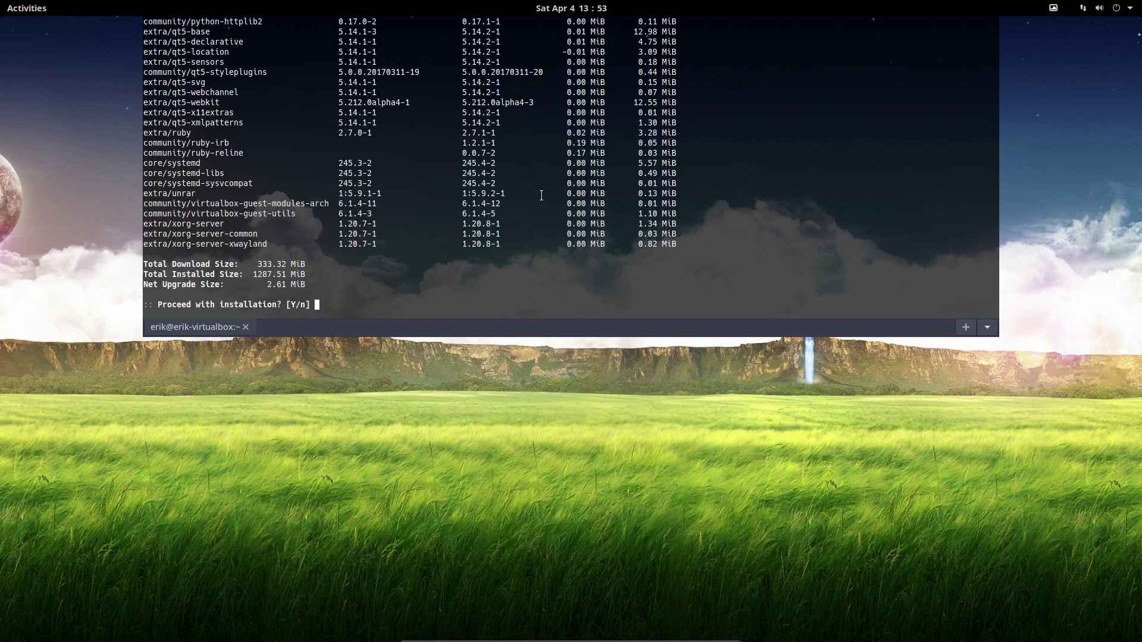
pyautogui.hotkey('ctrl', 'c')
# Scroll back to the linux 5.5.13.arch2-1 entry, select it, and hide the terminal.
pyautogui.scroll(3, 527, 191)
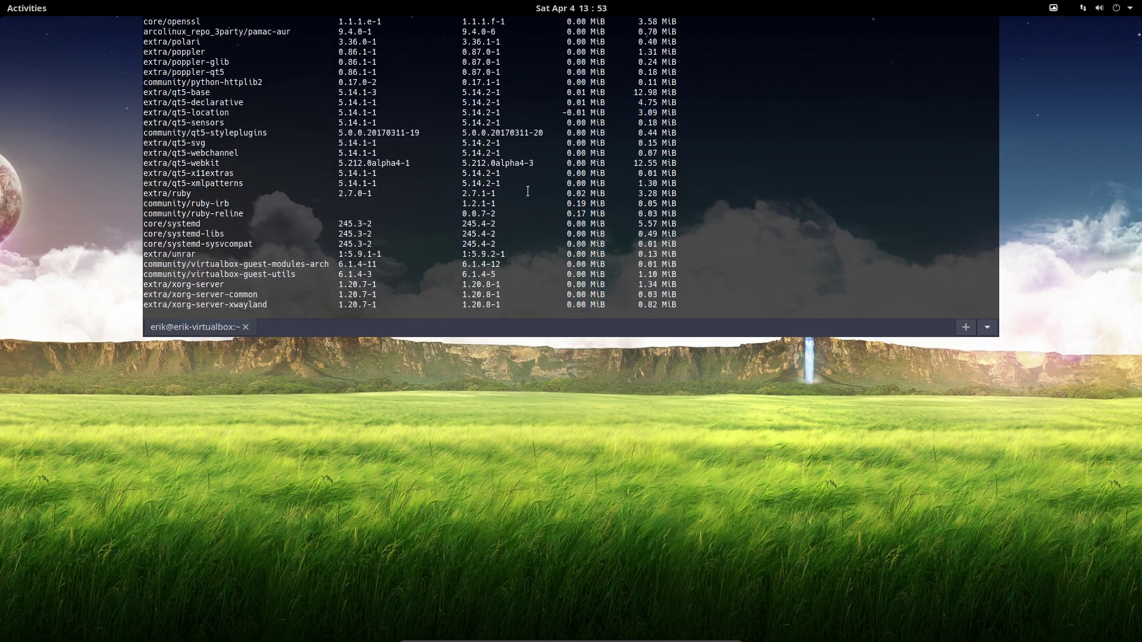
pyautogui.scroll(4, 269, 210)
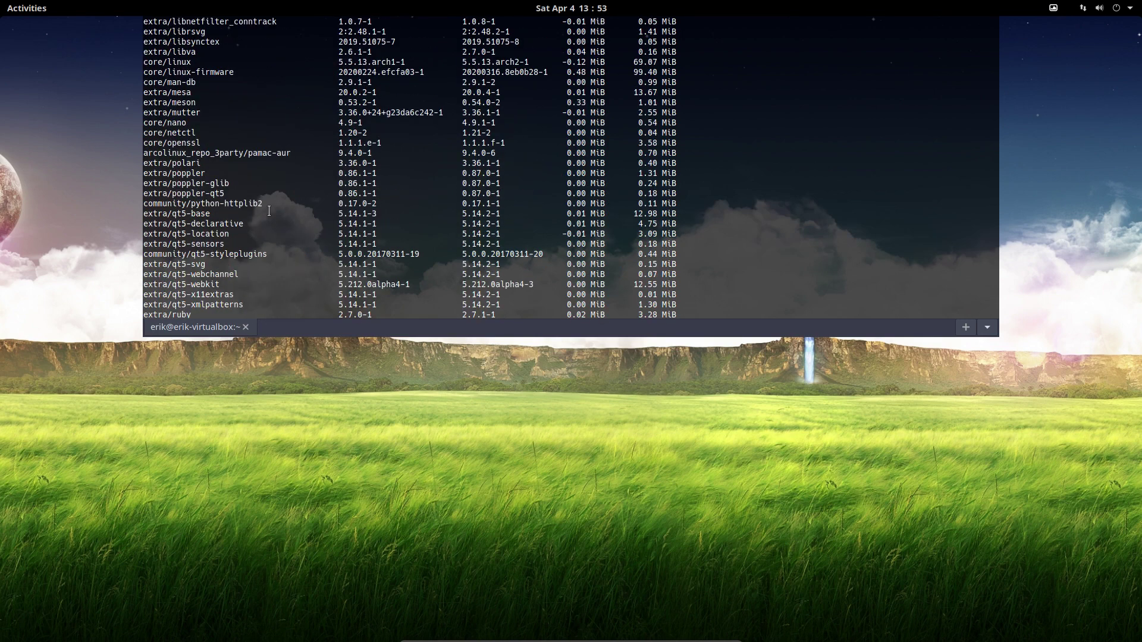
pyautogui.scroll(4, 269, 211)
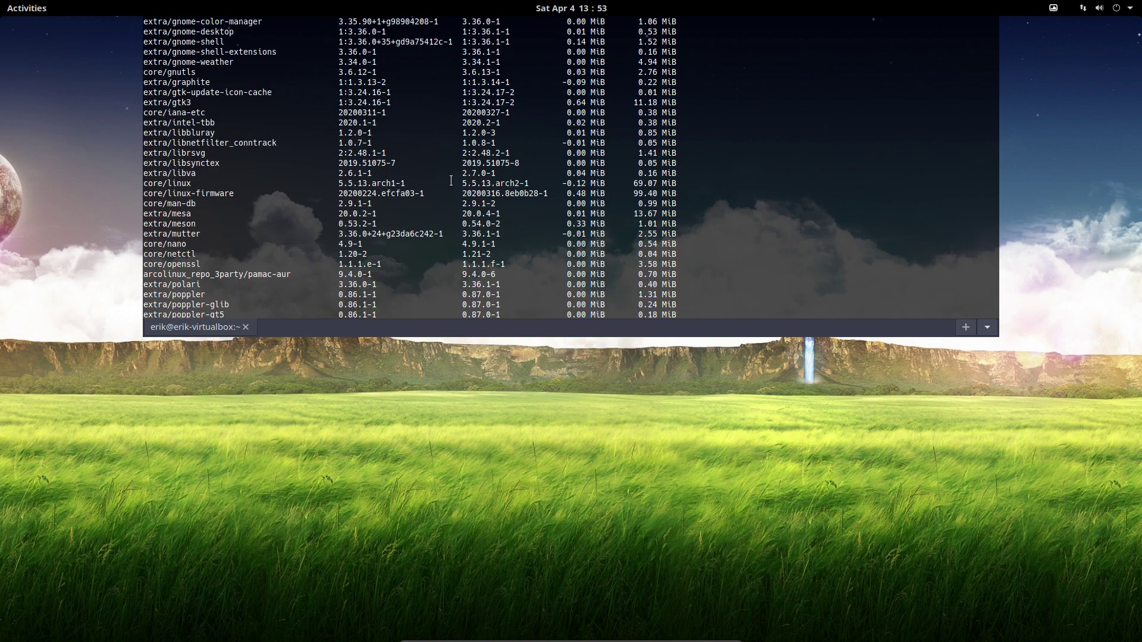
pyautogui.moveTo(540, 181); pyautogui.dragTo(462, 183)
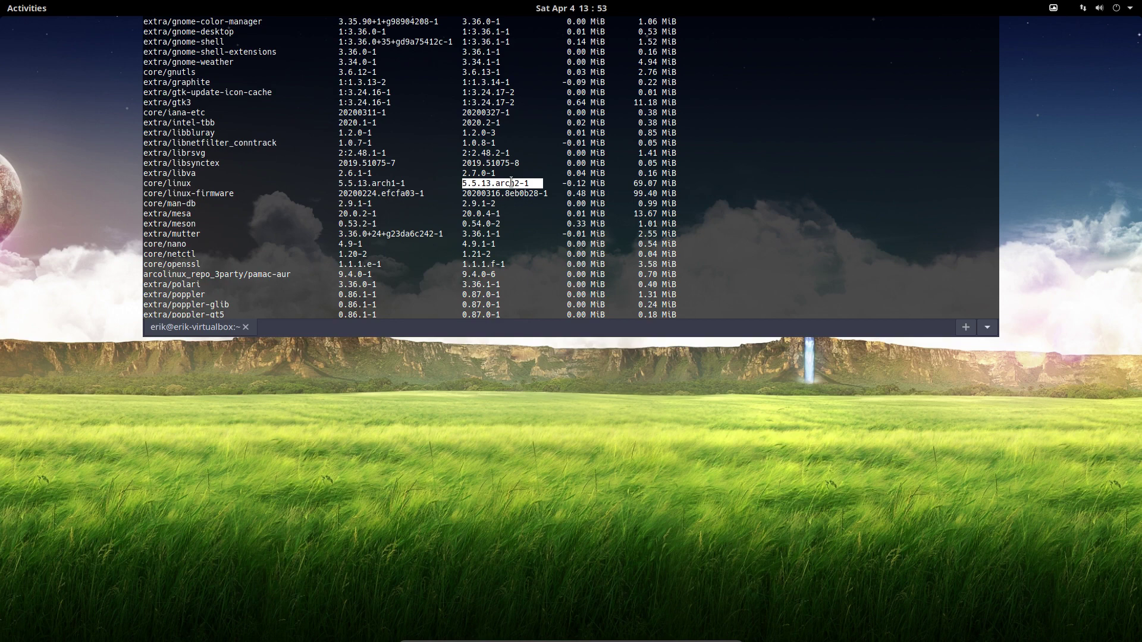
pyautogui.press('F12')
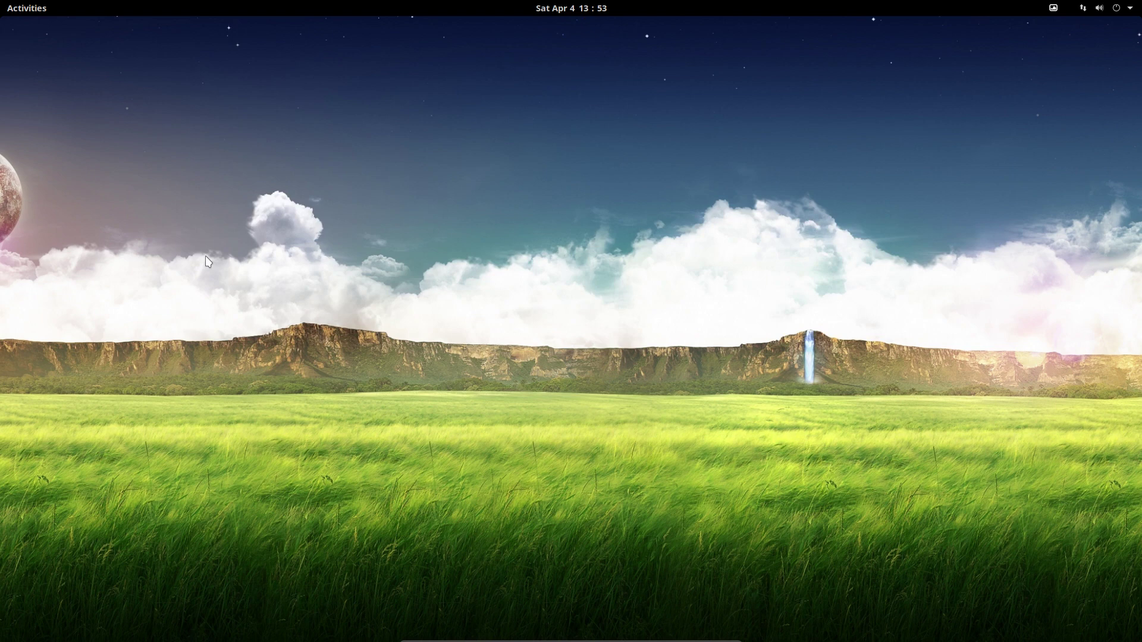
# Launch Firefox maximized and go to arcolinuxd.com.
pyautogui.press('super+1')
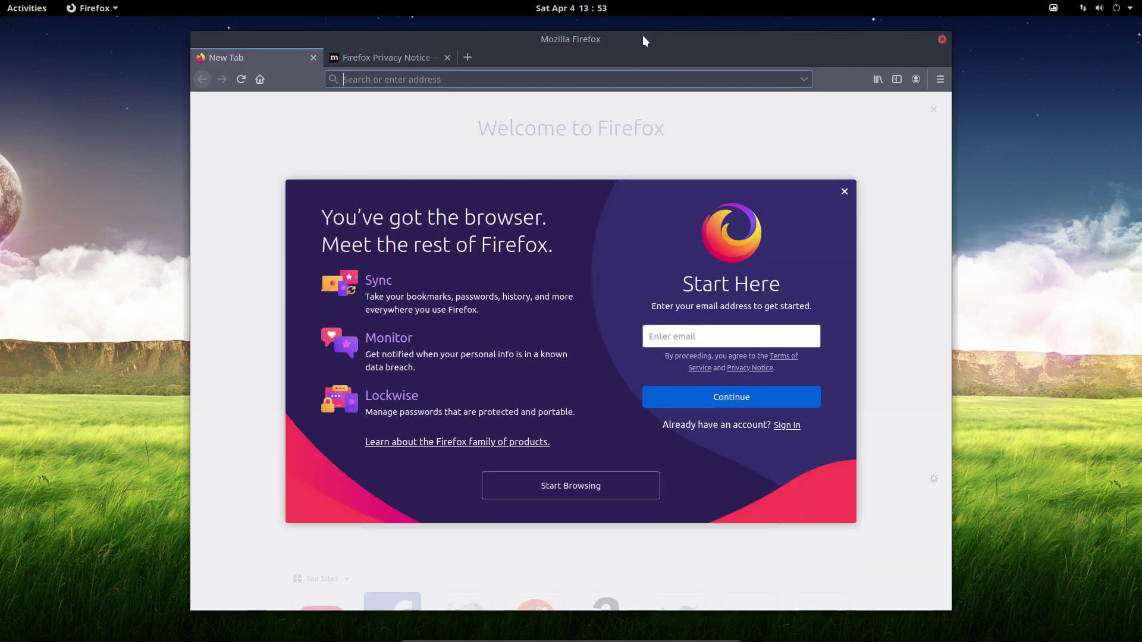
pyautogui.doubleClick(643, 37)
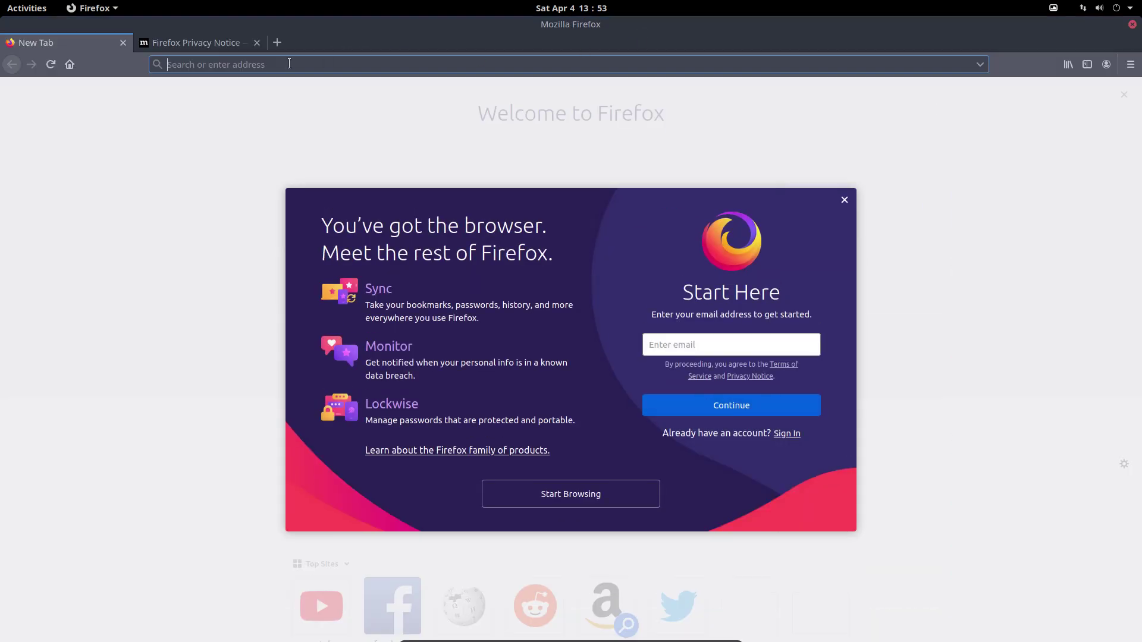
pyautogui.write('arco')
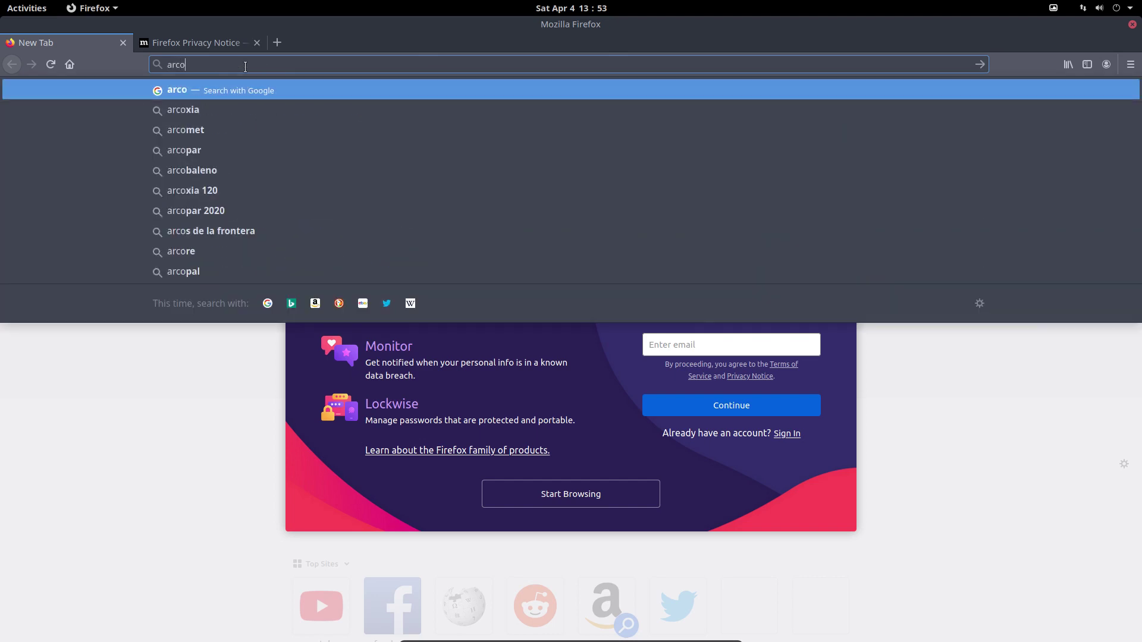
pyautogui.write('linuxd.com')
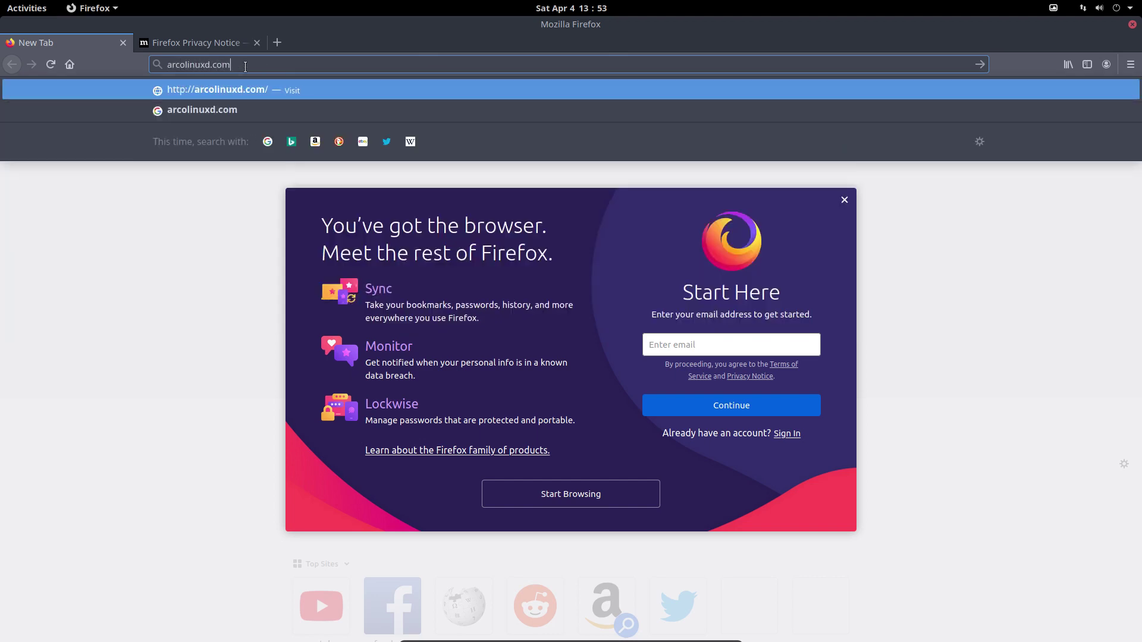
pyautogui.press('Return')
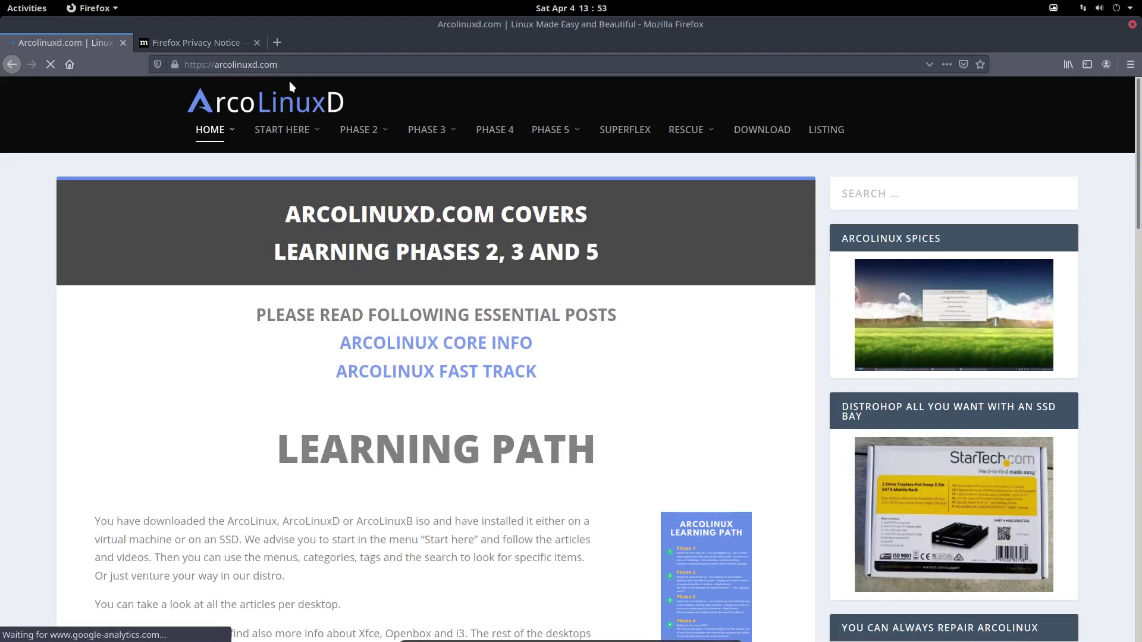
# Choose Phase 3 > Gnome > Gnome Articles from the site menu.
pyautogui.moveTo(416, 129)
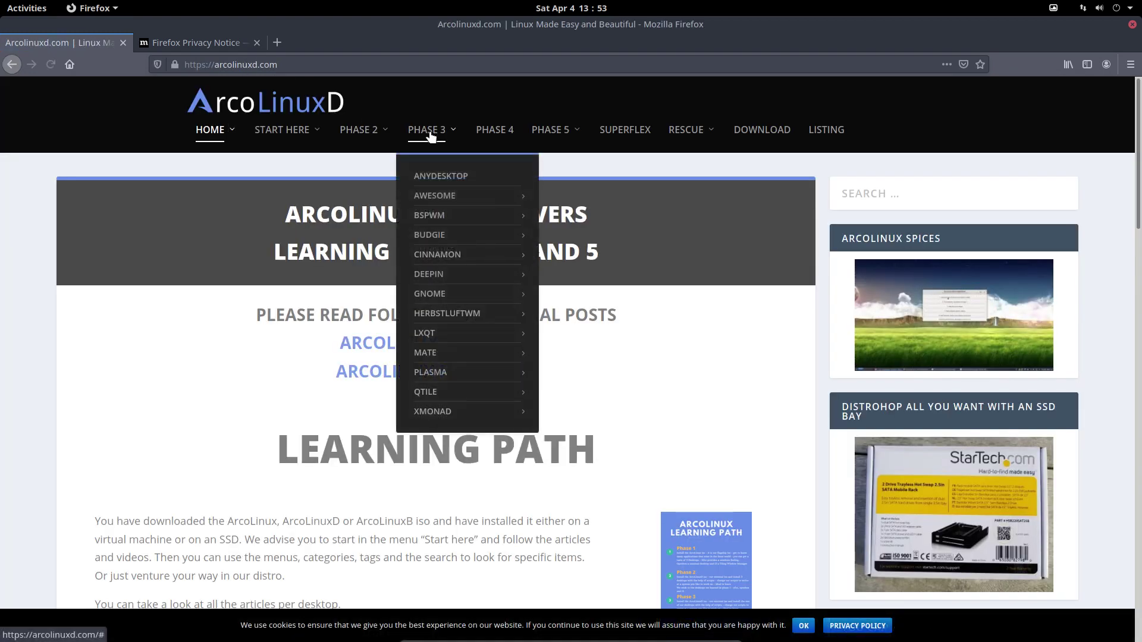
pyautogui.moveTo(443, 297)
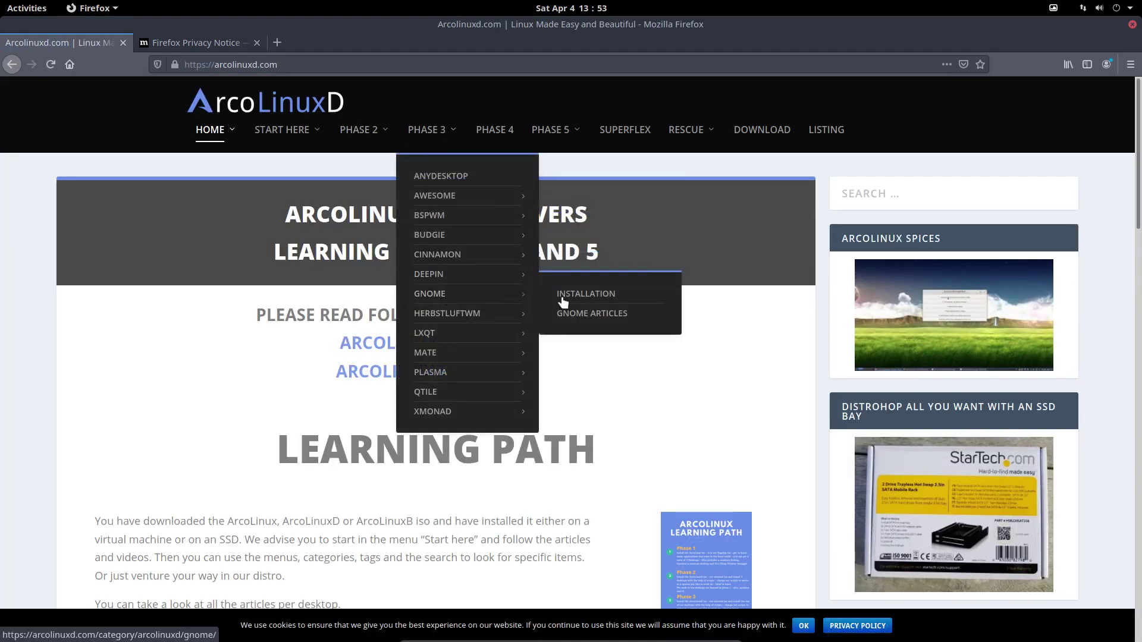
pyautogui.click(594, 313)
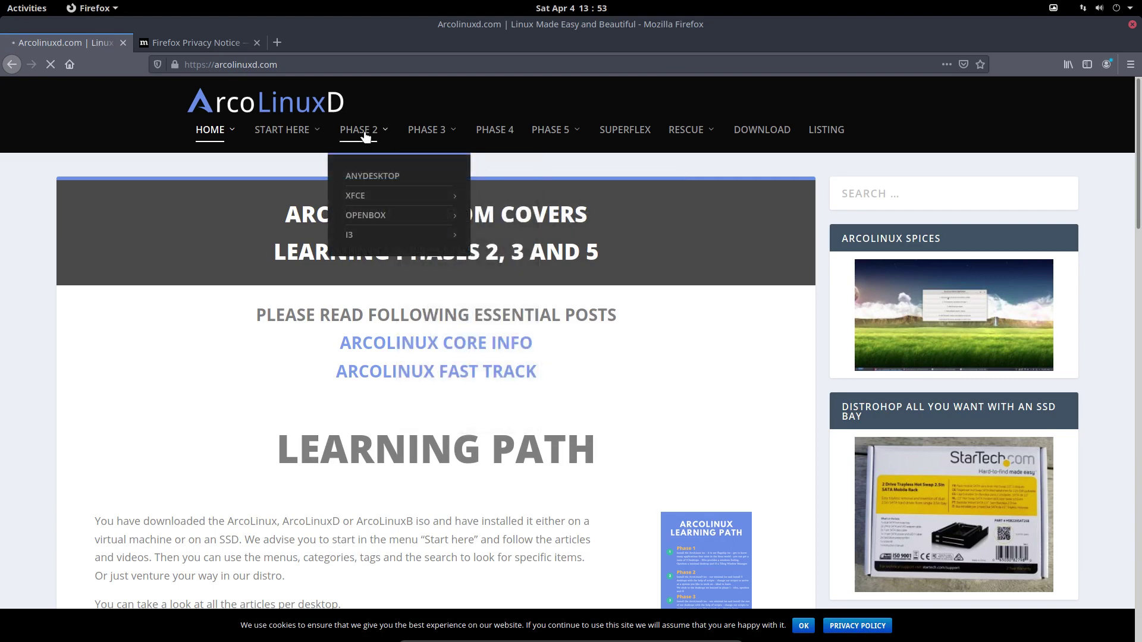
pyautogui.moveTo(440, 416)
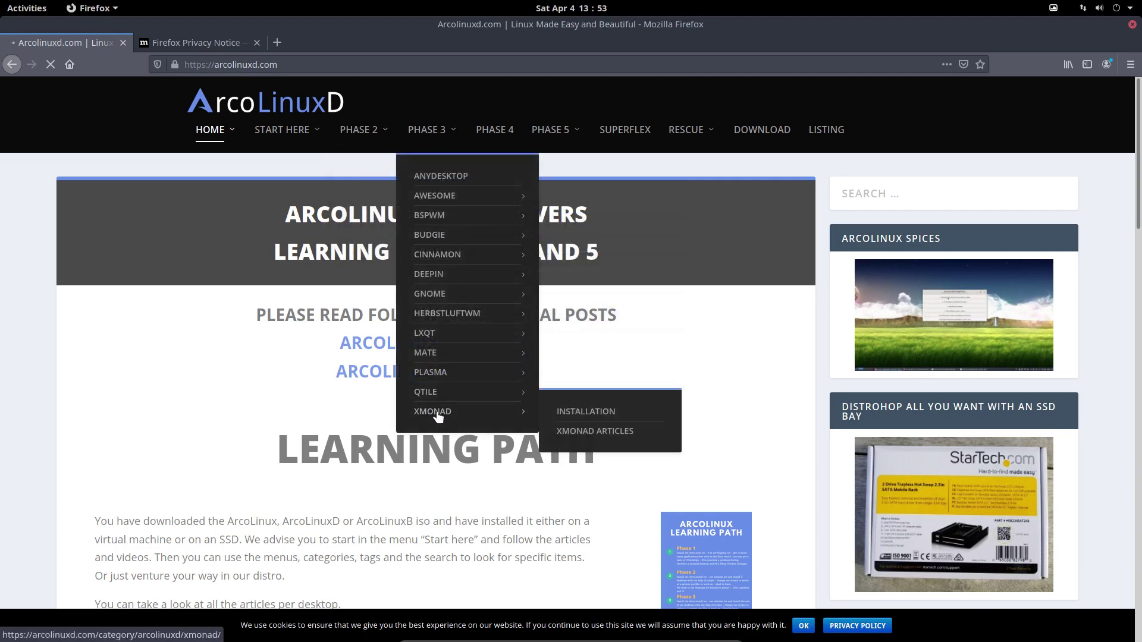
pyautogui.moveTo(446, 376)
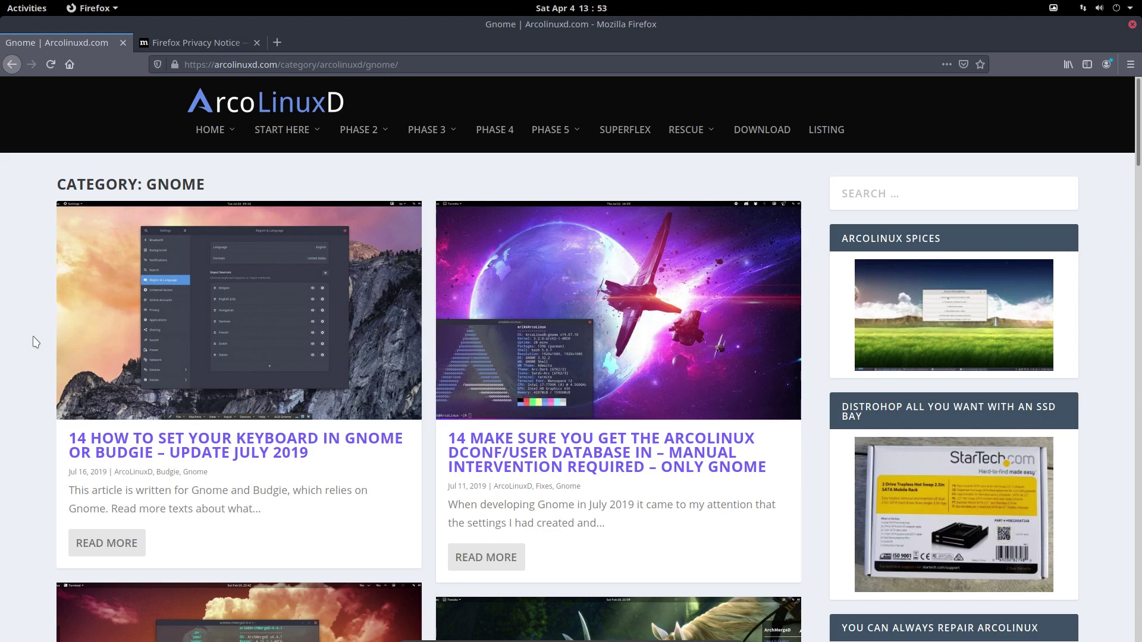
# Scroll through the Gnome category posts down to '1 Installation of ArcoLinuxD Gnome' and back up.
pyautogui.scroll(-5, 424, 381)
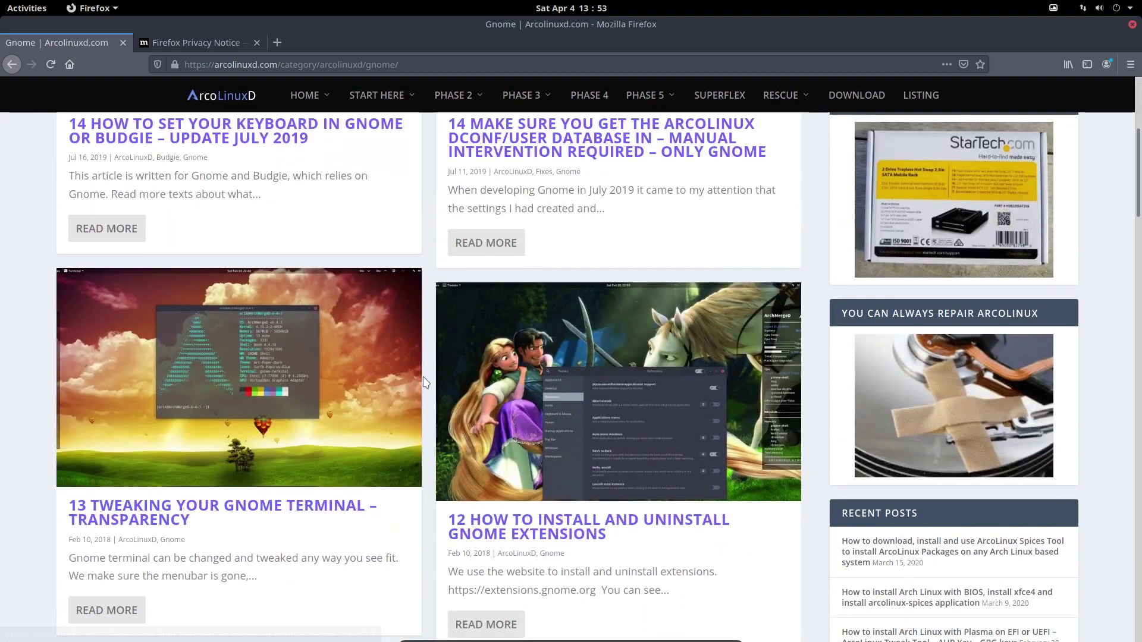
pyautogui.scroll(-15, 425, 382)
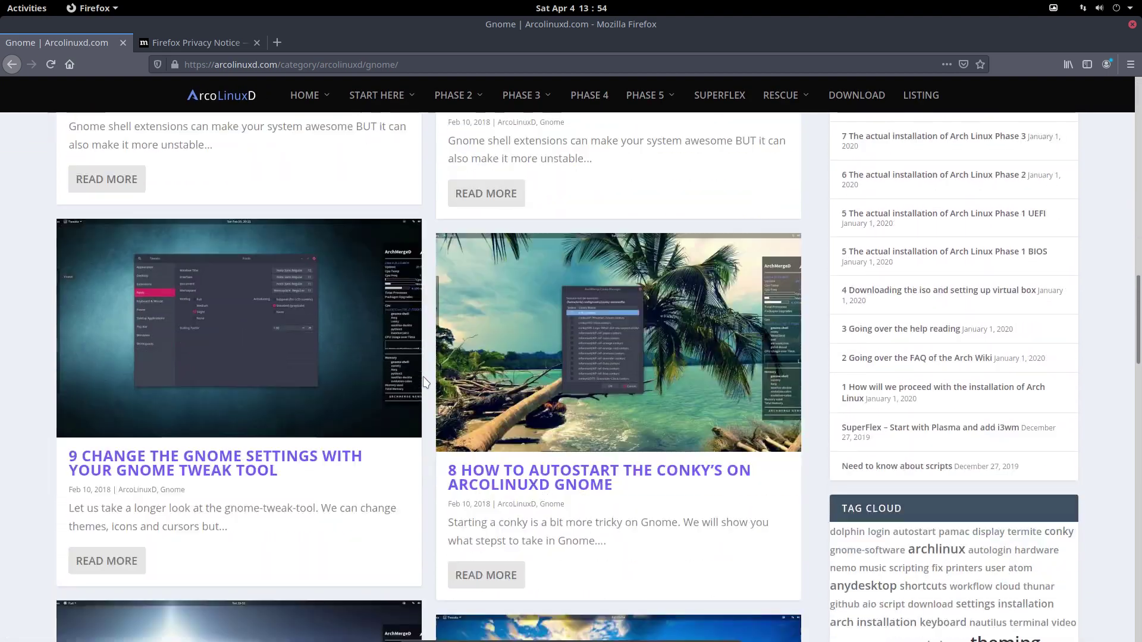
pyautogui.scroll(-13, 425, 381)
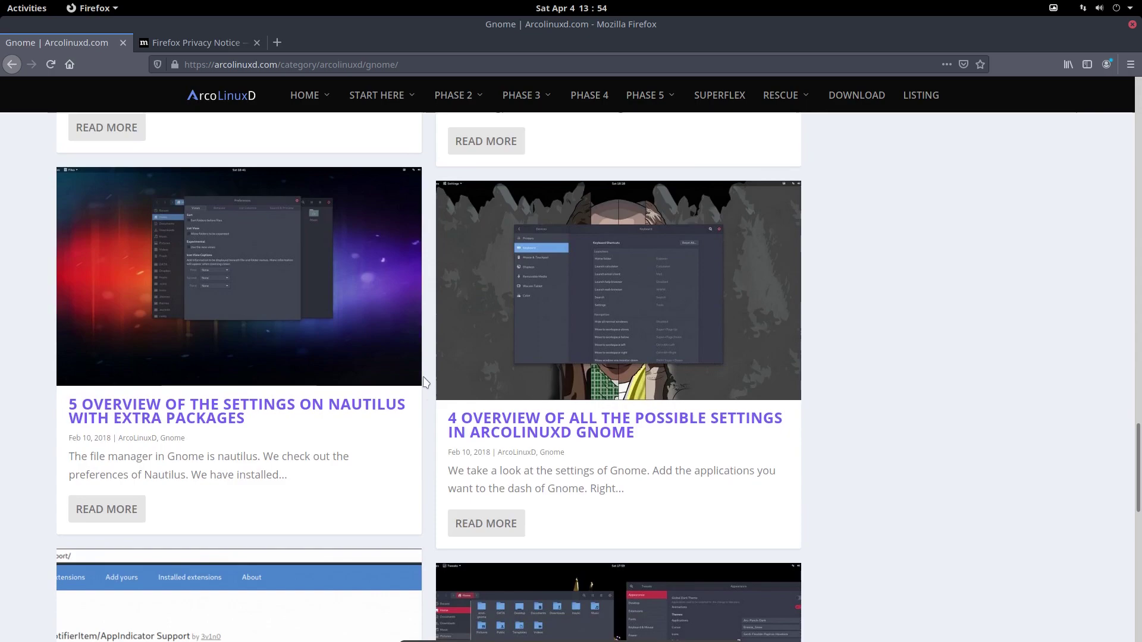
pyautogui.scroll(-9, 425, 381)
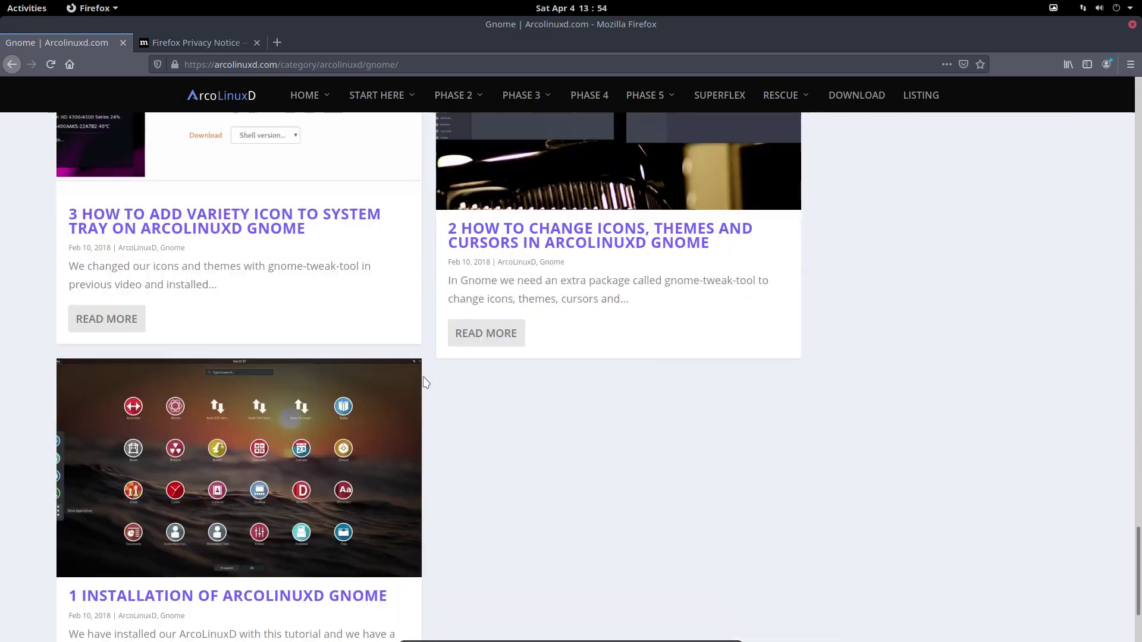
pyautogui.scroll(-2, 425, 381)
pyautogui.scroll(20, 425, 381)
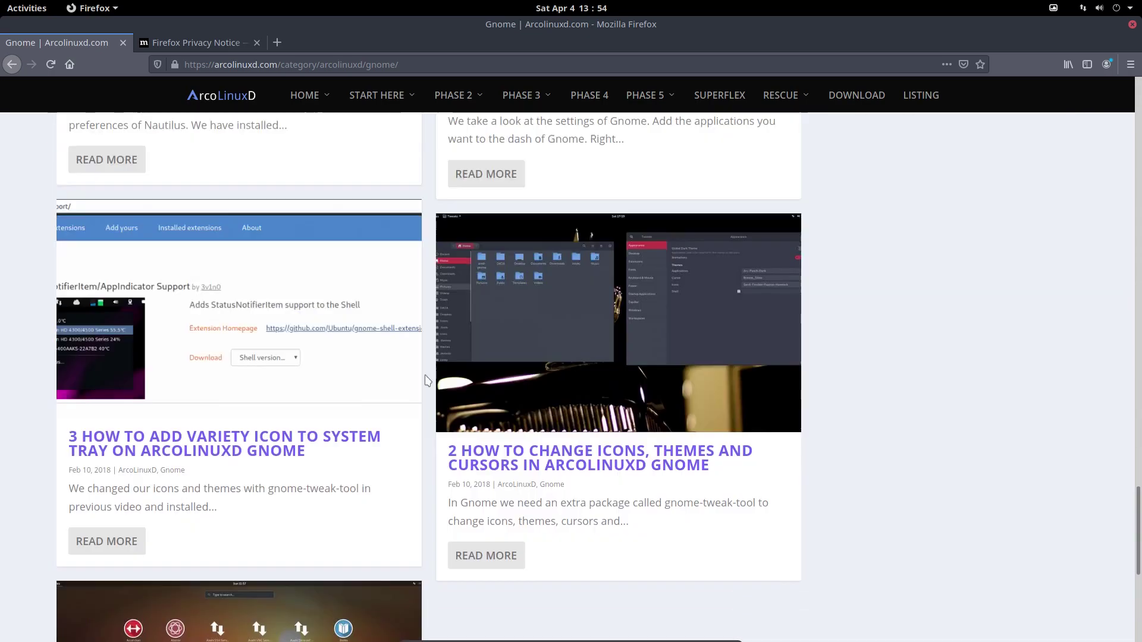